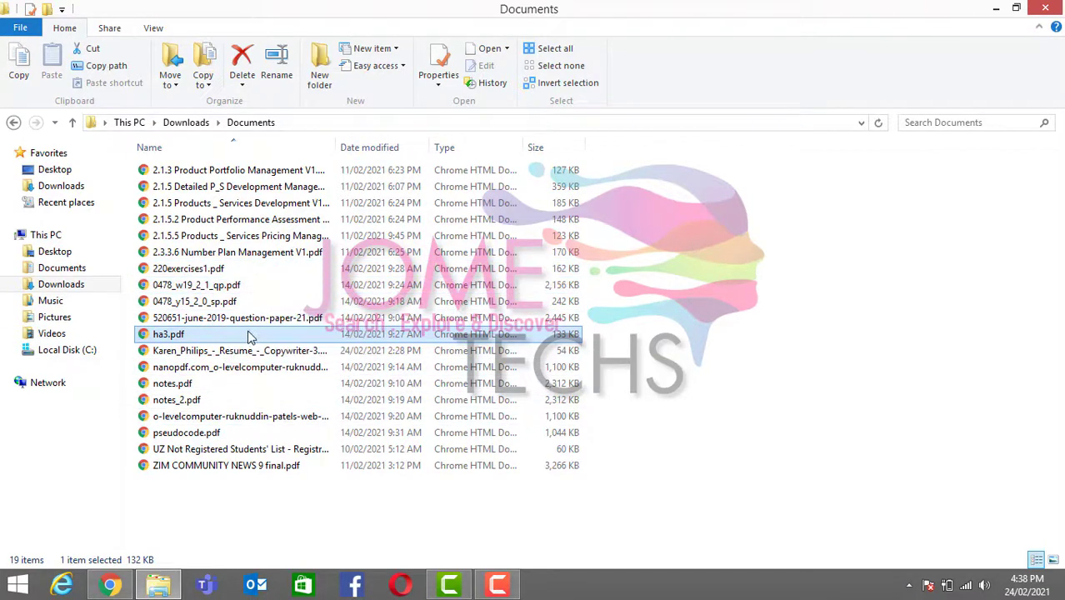
Open 0478_y15_2_0_sp.pdf from the Downloads Documents folder in Chrome
double_click(202, 301)
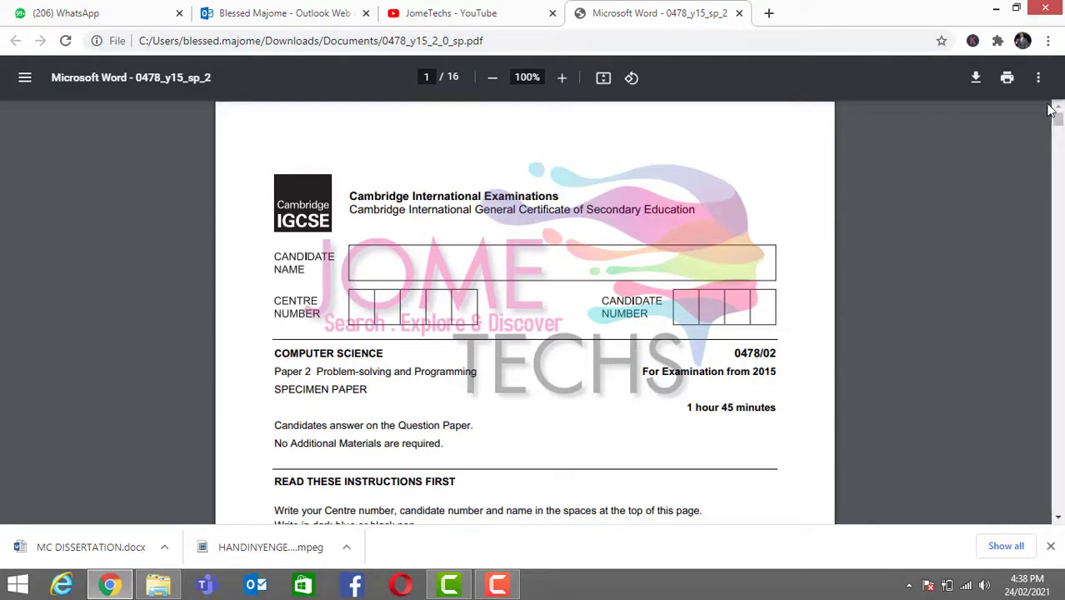
Scroll the specimen paper PDF down to blank page 2 and back to the top
mouse_move(1058, 121)
mouse_down()
mouse_move(1059, 192)
mouse_move(1052, 123)
mouse_up()
mouse_move(1056, 125)
mouse_down()
mouse_move(1056, 147)
mouse_move(1051, 110)
mouse_up()
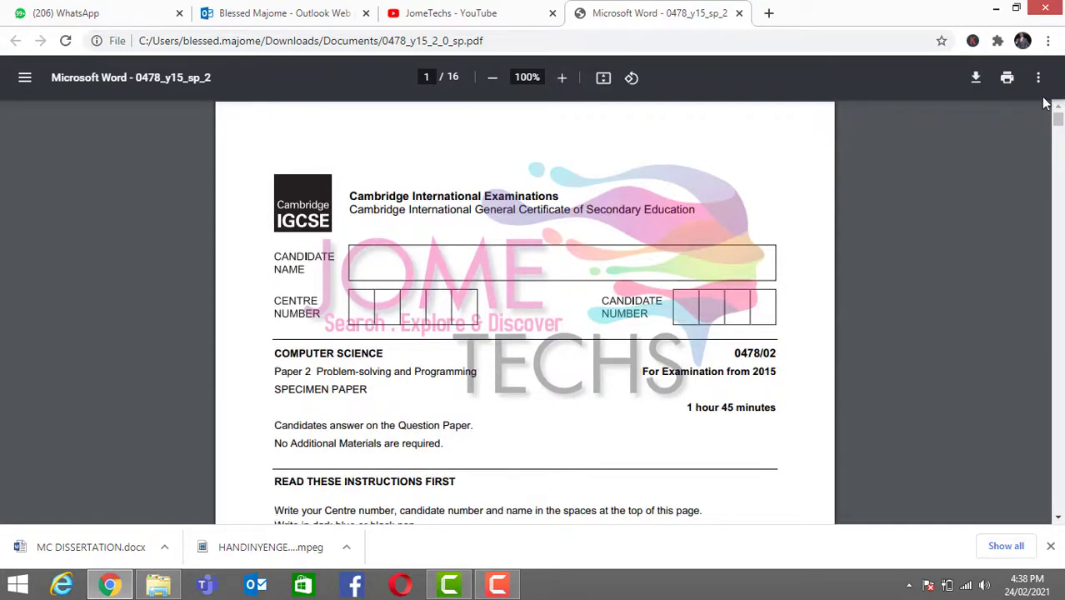
From the Start screen, search for 'word' and launch Word 2013
click(4, 592)
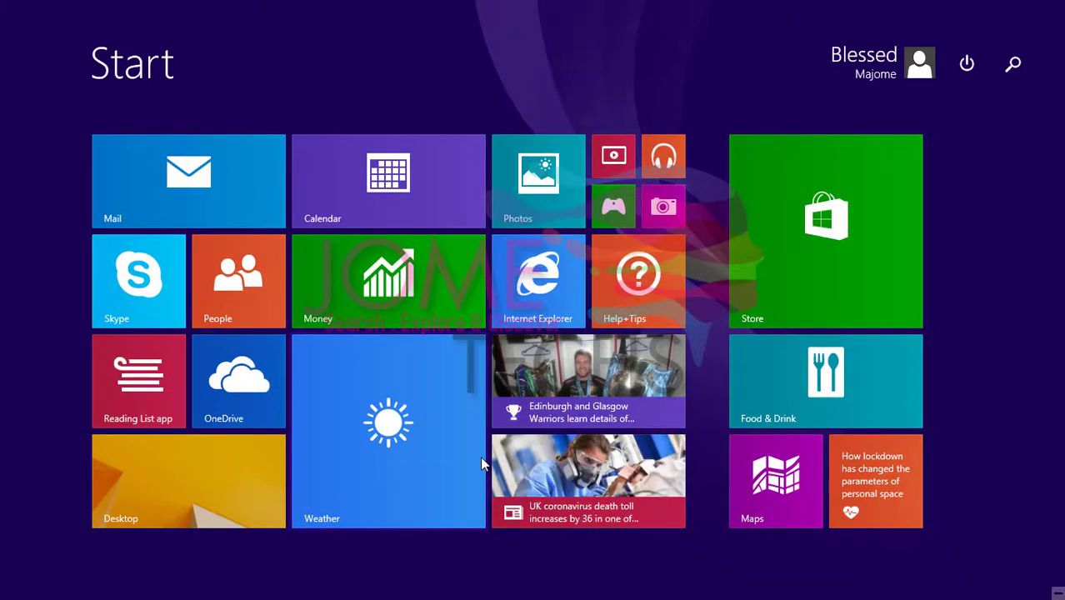
text(word 2013)
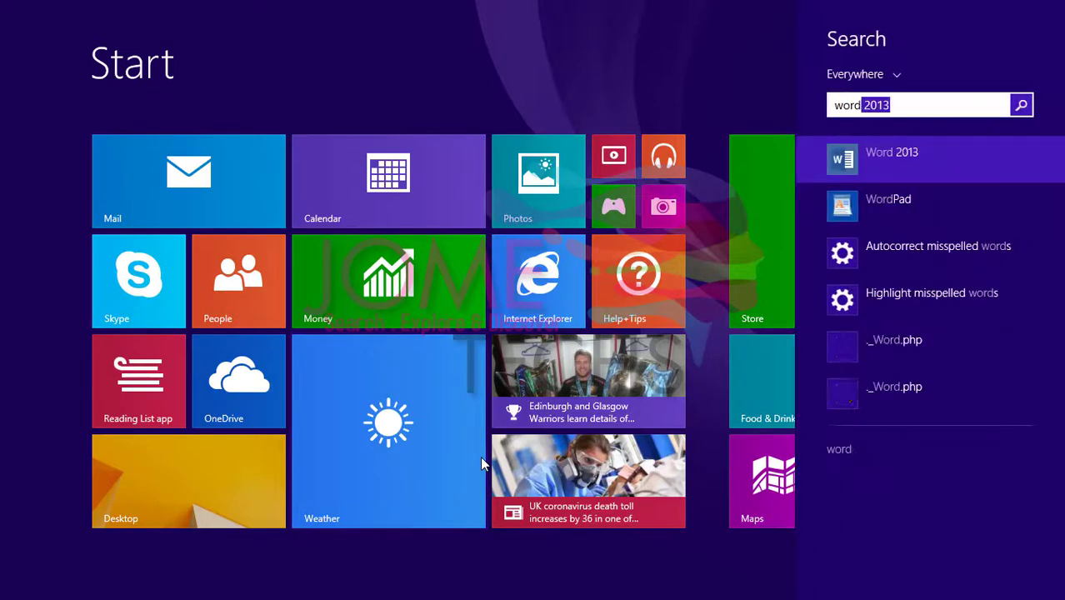
key(Return)
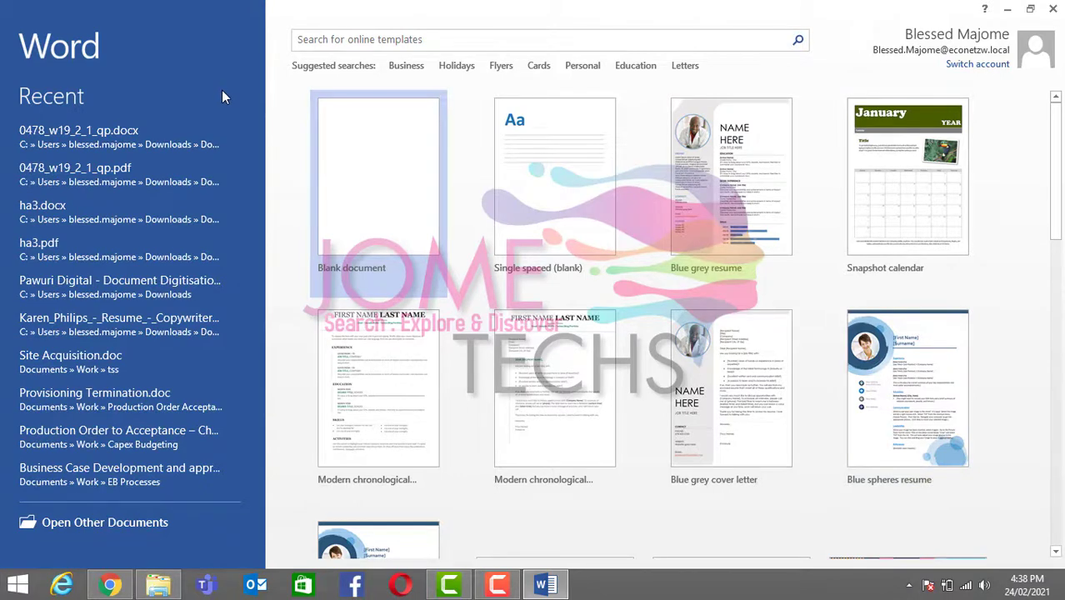
Drop 0478_y15_2_0_sp.pdf from File Explorer into Word and accept converting it to an editable document
click(158, 586)
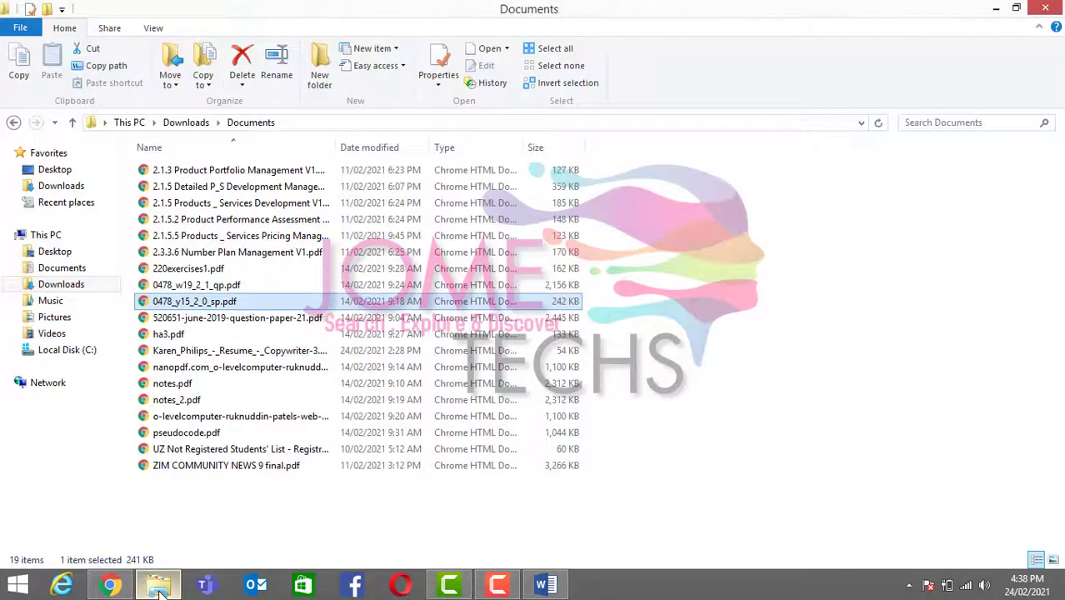
double_click(176, 301)
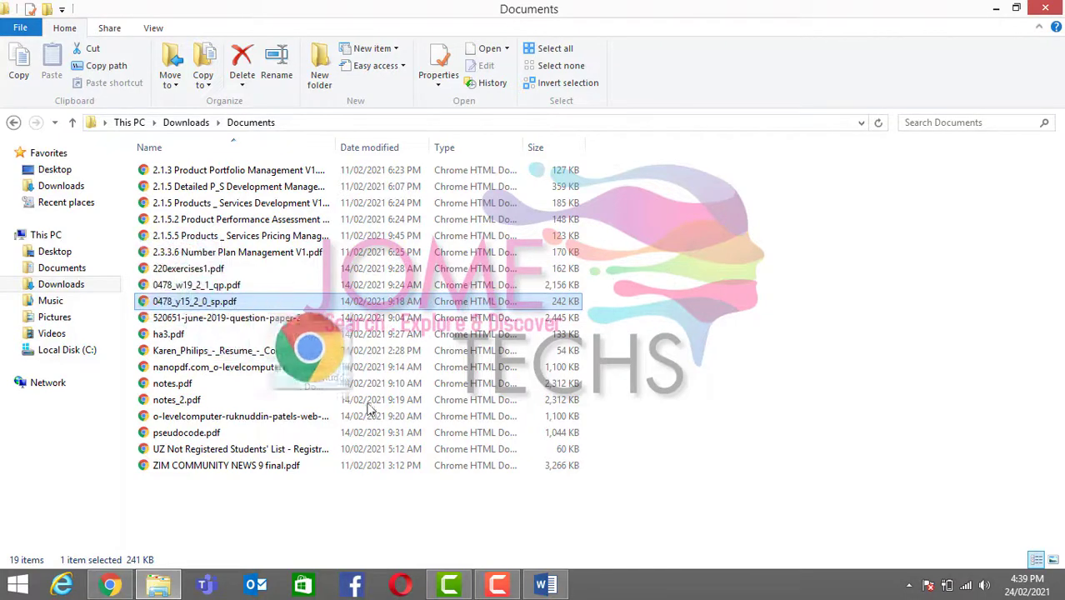
click(543, 583)
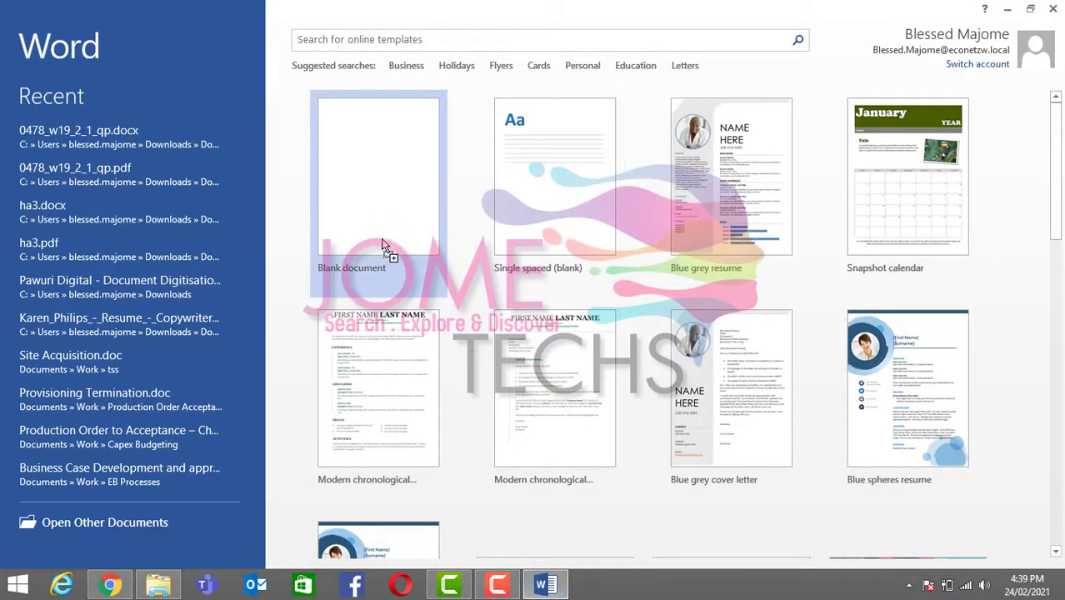
drag(381, 243, 382, 244)
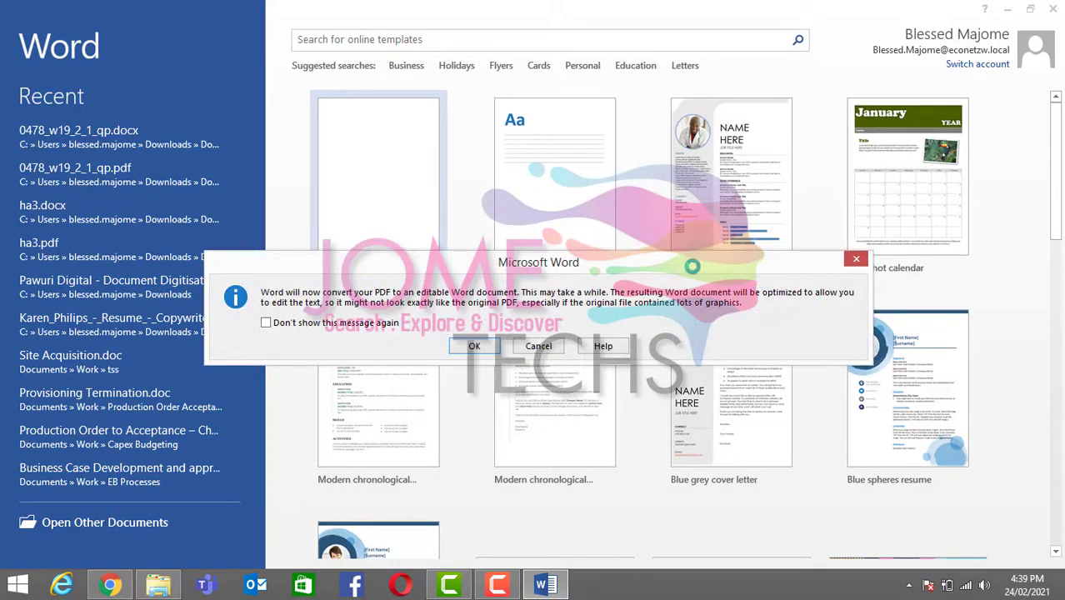
click(474, 347)
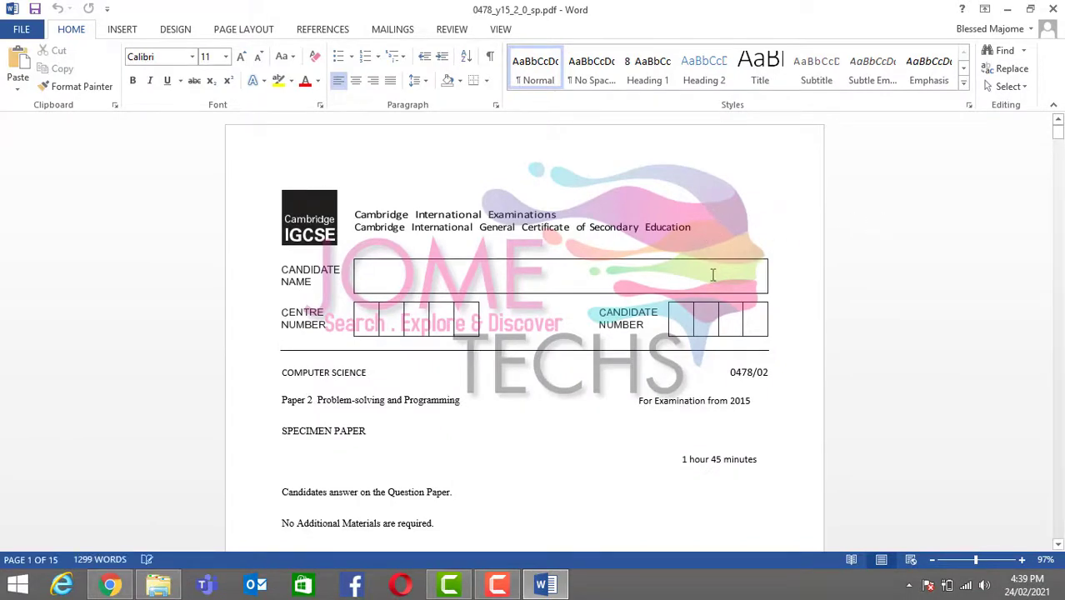
Select the Cambridge International Examinations header text boxes and their individual words
click(712, 275)
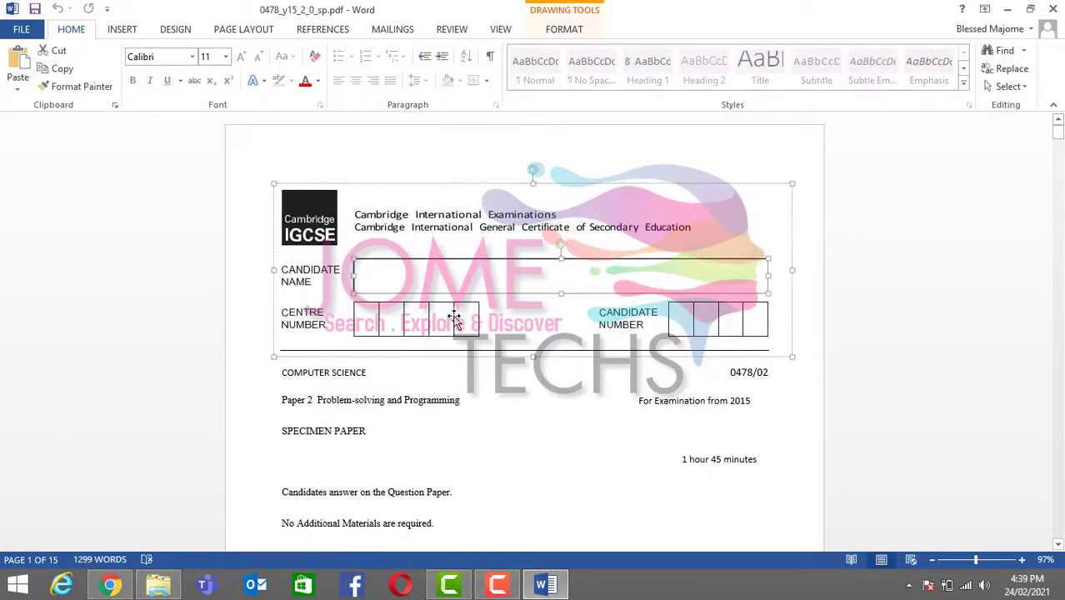
double_click(337, 265)
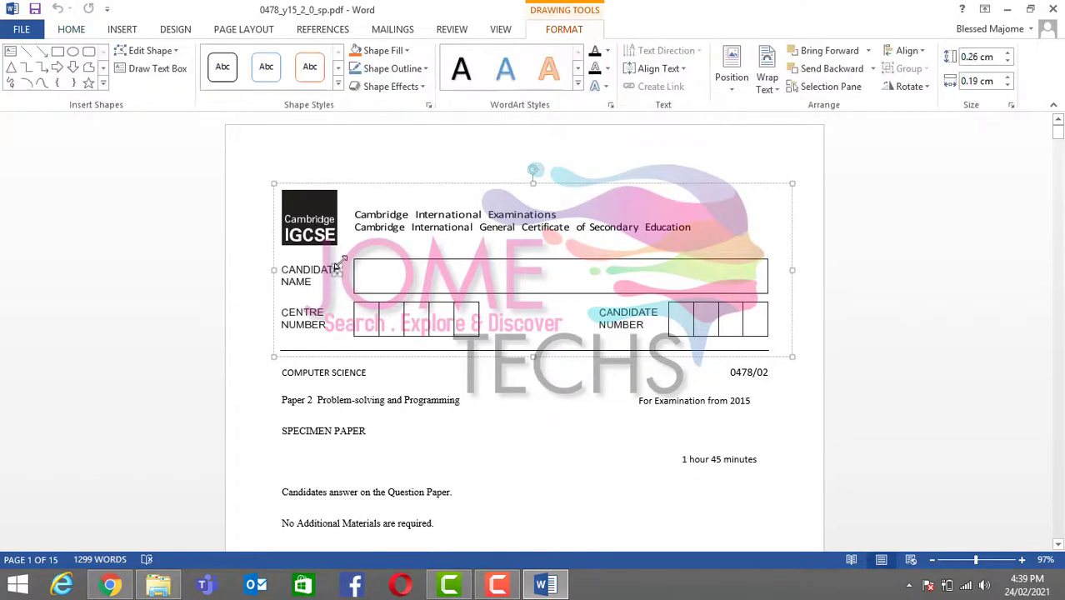
click(402, 218)
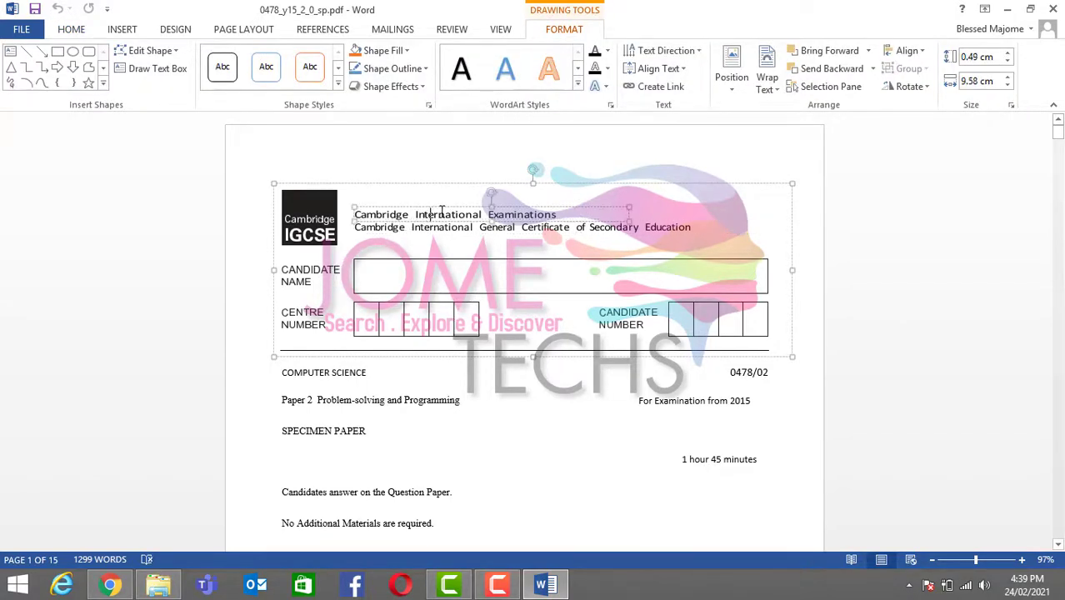
double_click(441, 214)
double_click(535, 214)
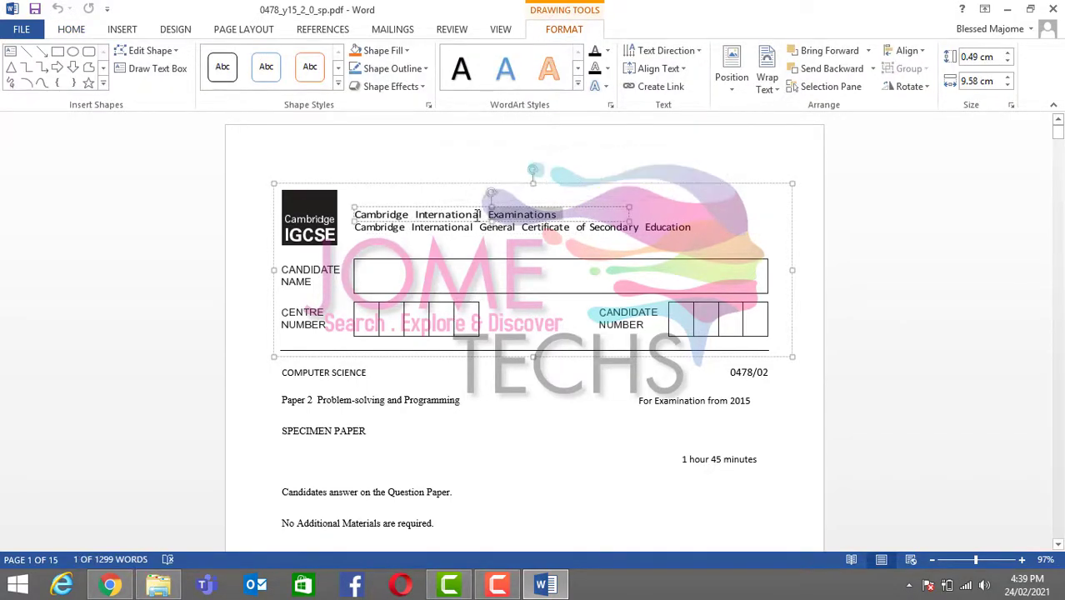
double_click(381, 214)
click(487, 228)
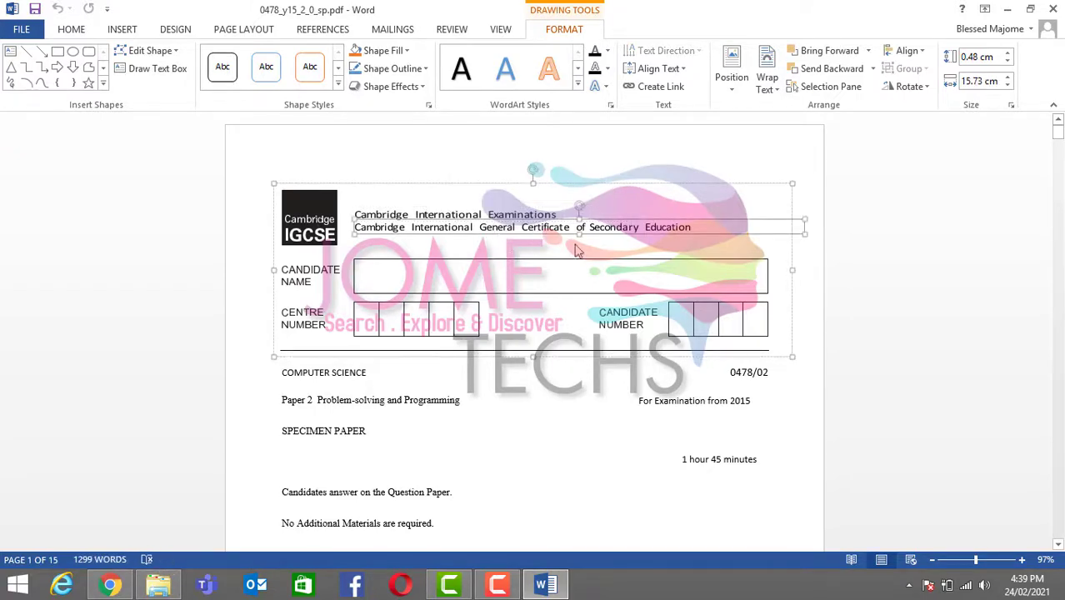
click(800, 250)
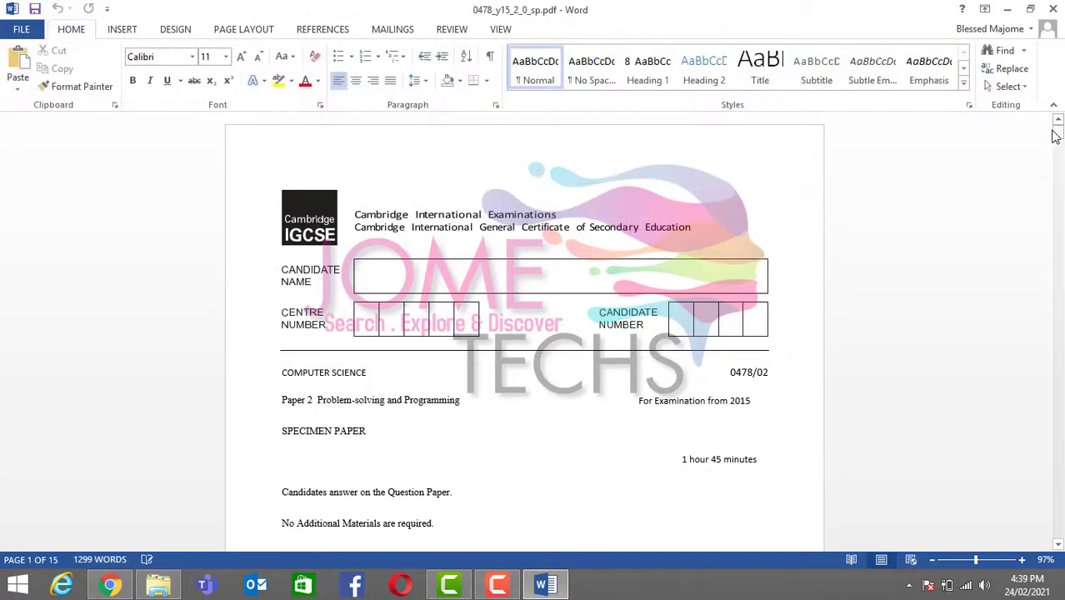
Add 'BEFORE' after FIRST in the READ THESE INSTRUCTIONS FIRST heading
drag(1054, 136, 1055, 143)
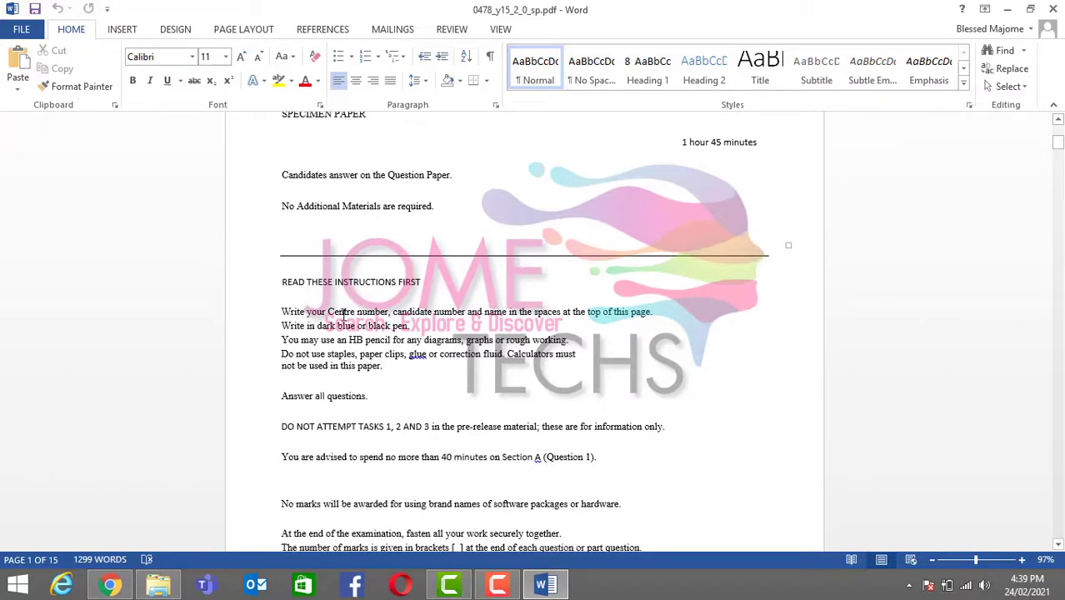
drag(289, 283, 371, 286)
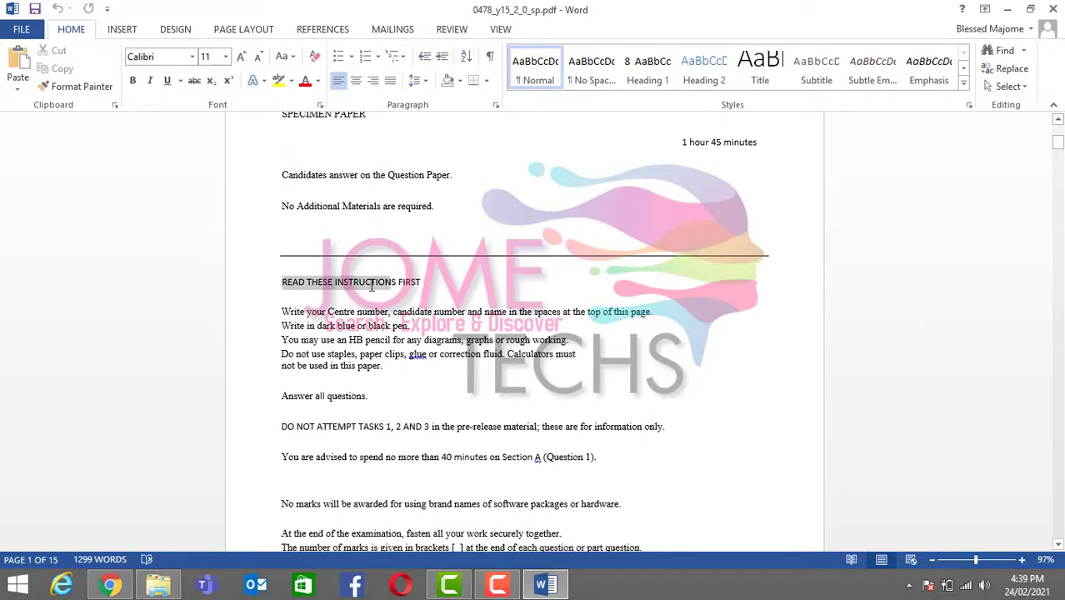
click(422, 282)
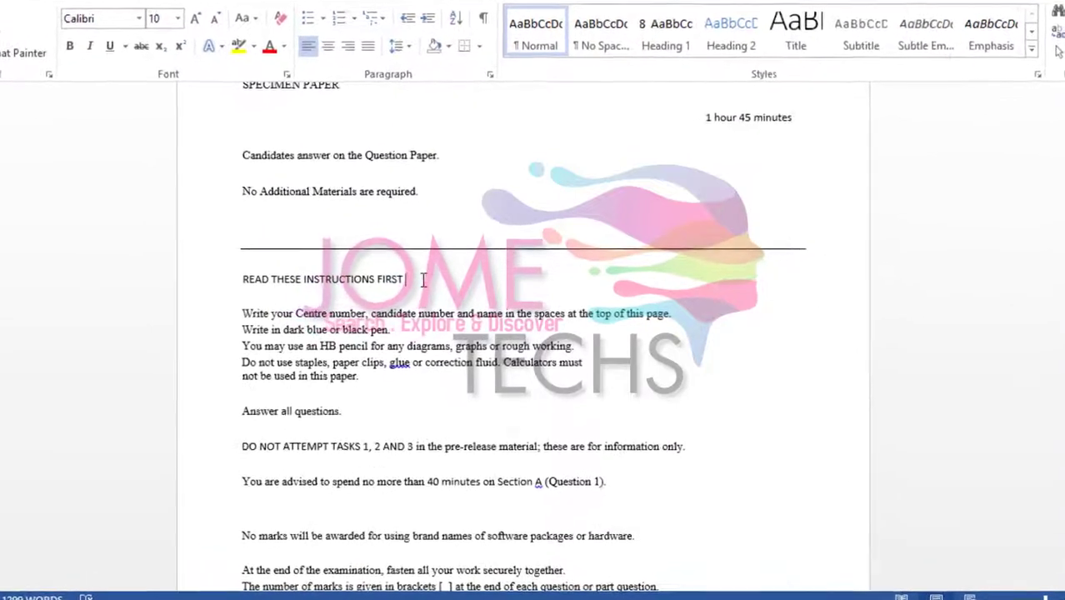
text(Bef)
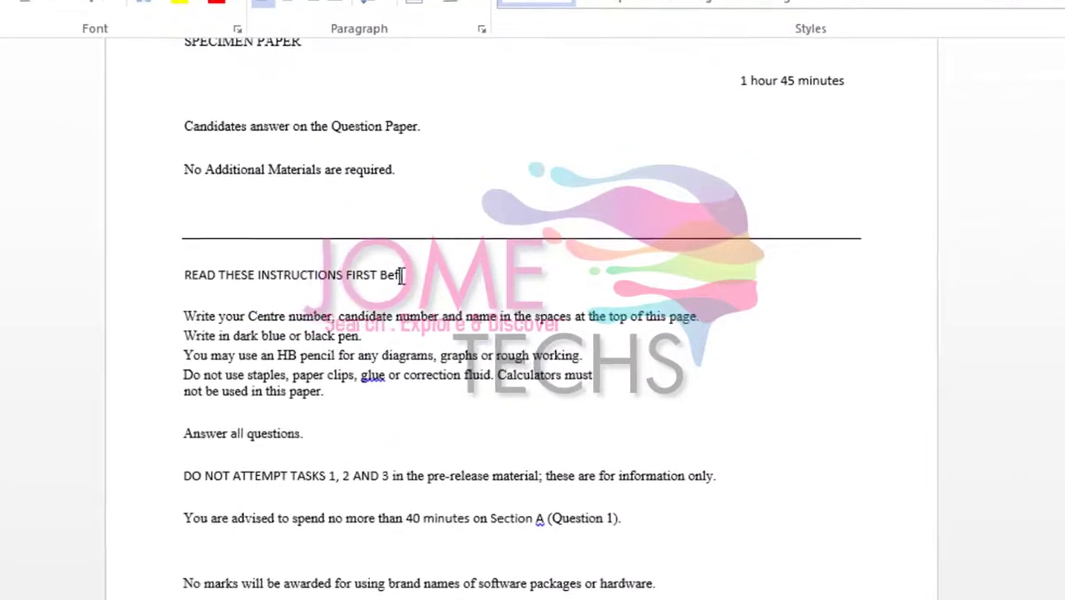
key(BackSpace)
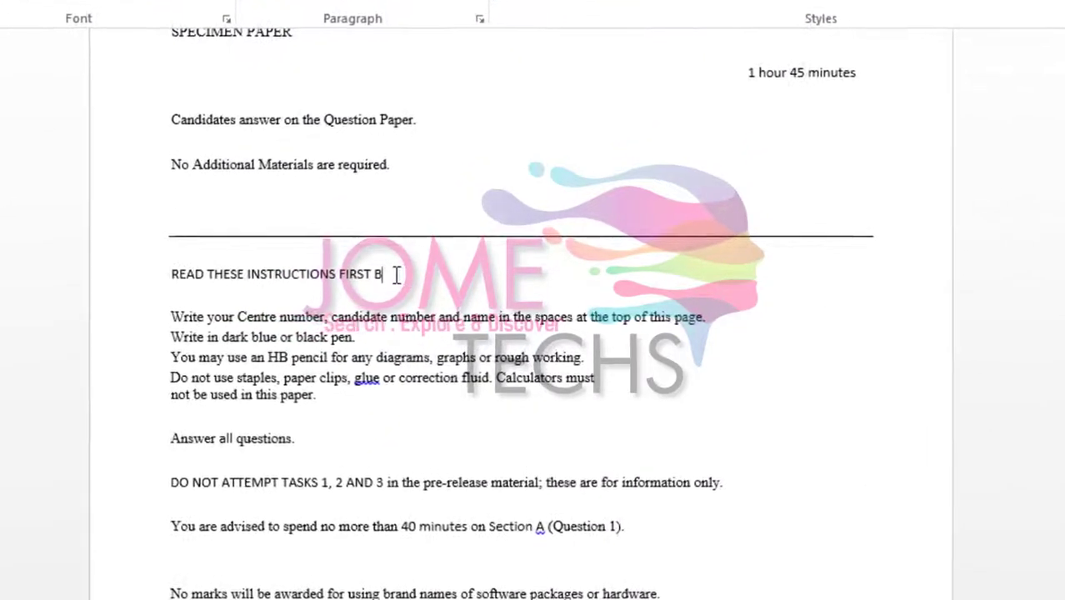
text(EFORE YOU START WRITING)
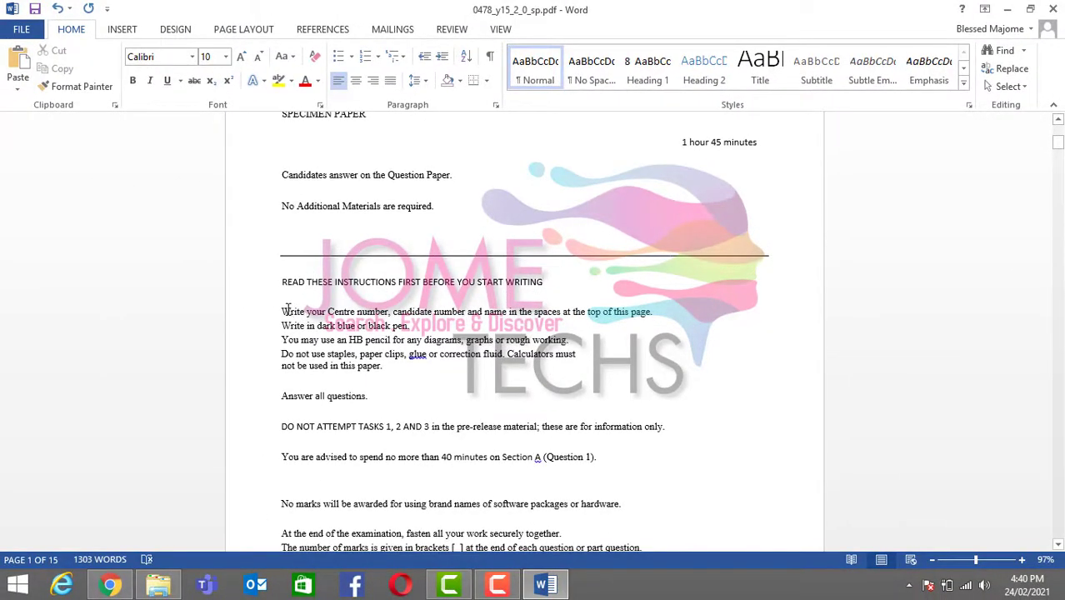
Delete the four candidate instruction lines, undo to restore them, and snap Word right
drag(282, 309, 377, 369)
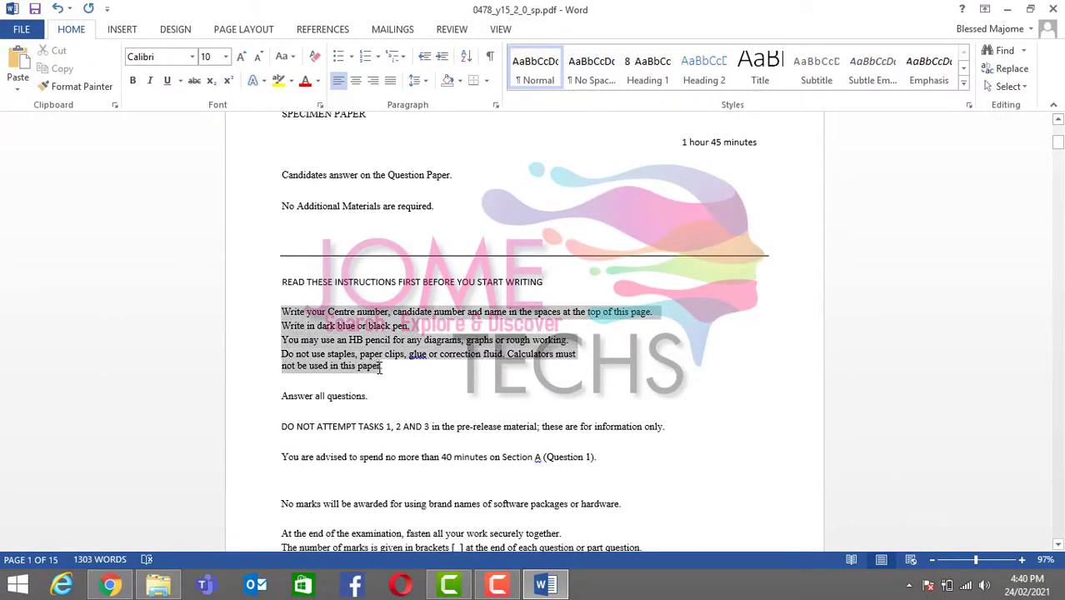
key(Delete)
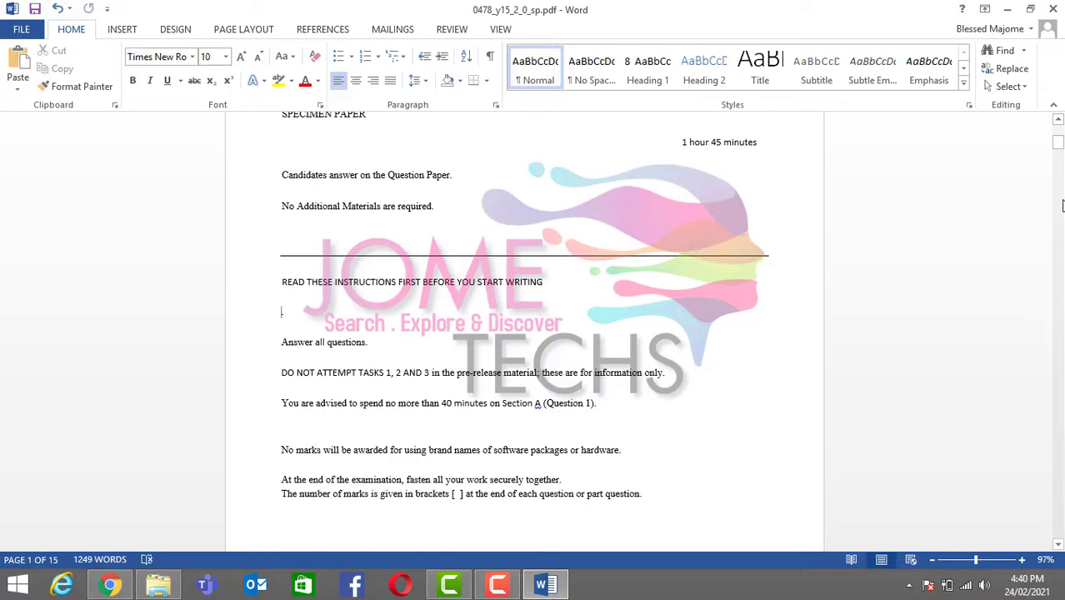
key(ctrl+z)
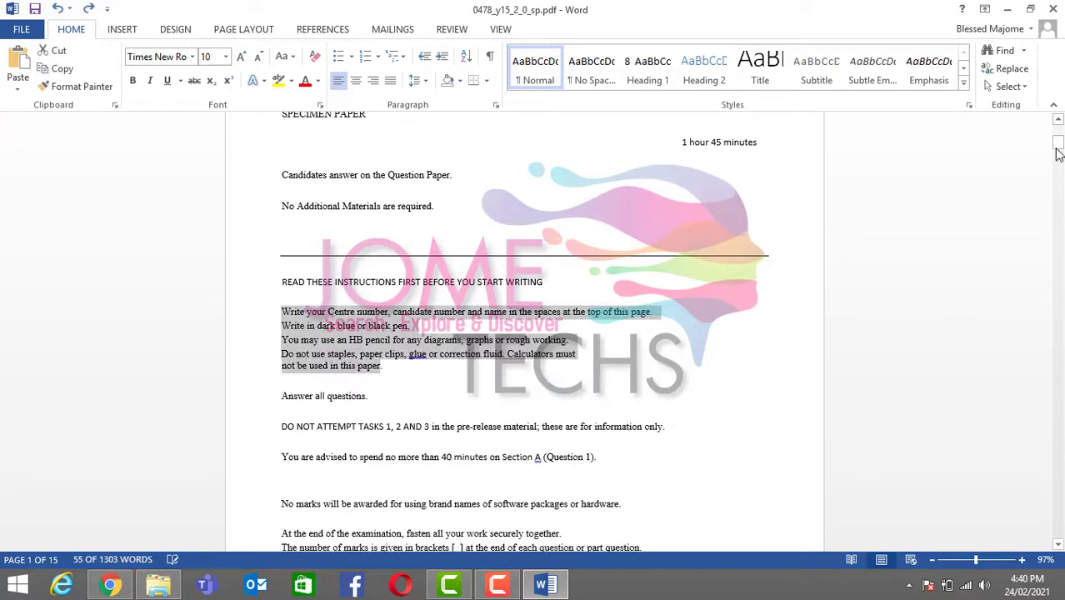
drag(1058, 152, 1058, 135)
key(super+Right)
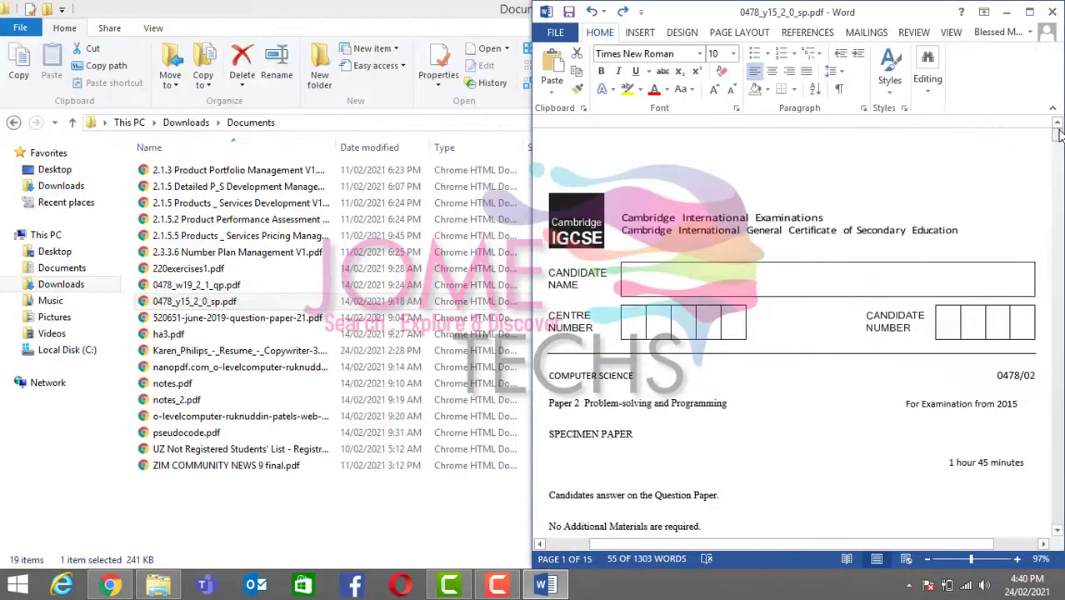
Snap the original specimen PDF in Chrome to the left half beside the Word copy
click(109, 584)
key(super+Left)
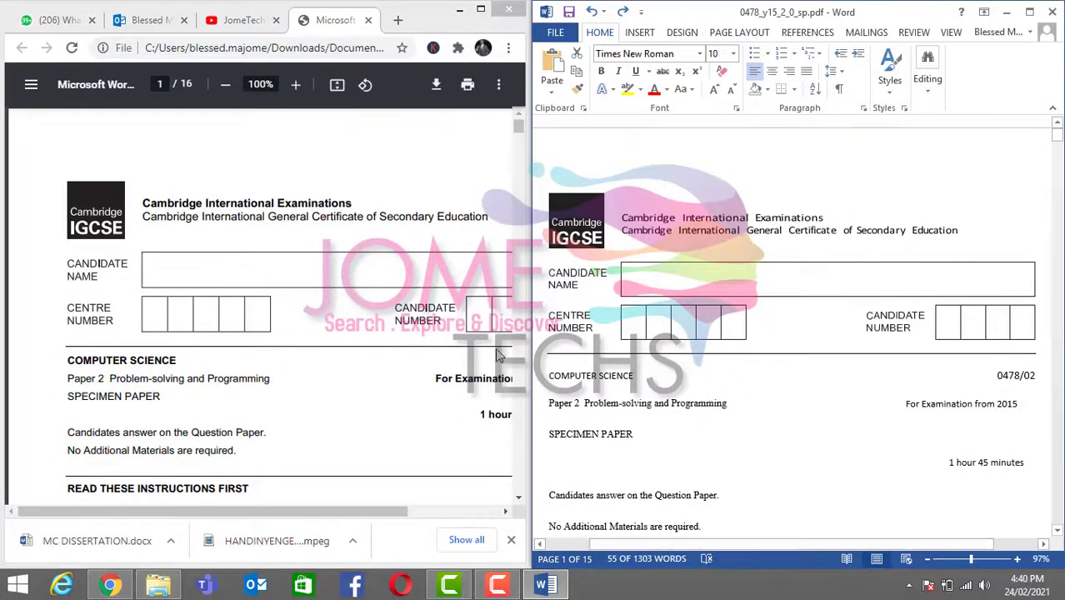
click(641, 376)
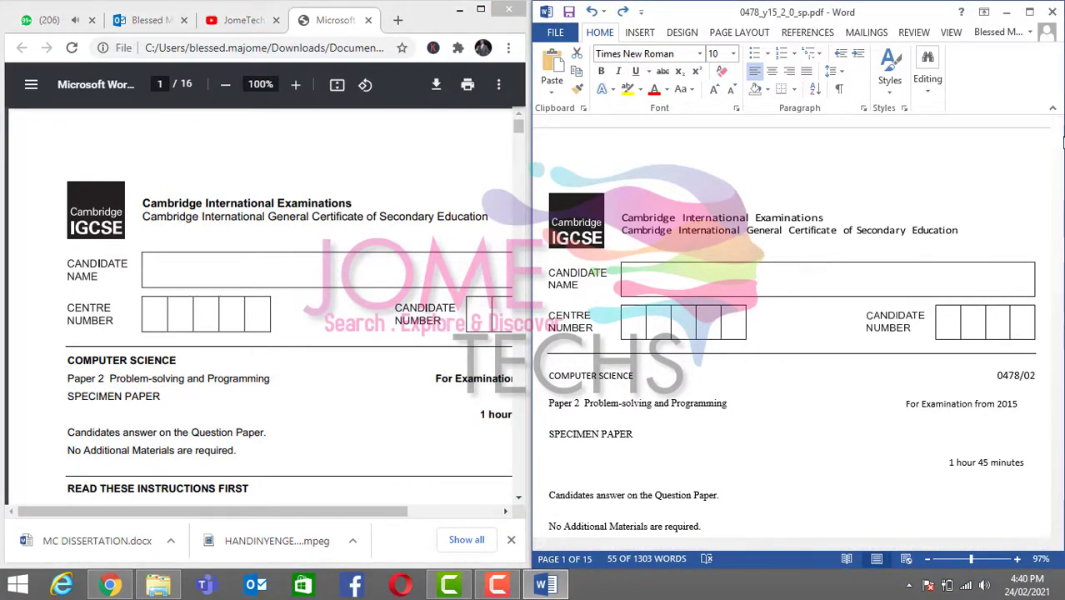
Maximize Word and save the paper as 0478_y15_2_0_sp.docx in Downloads\Documents
click(1030, 15)
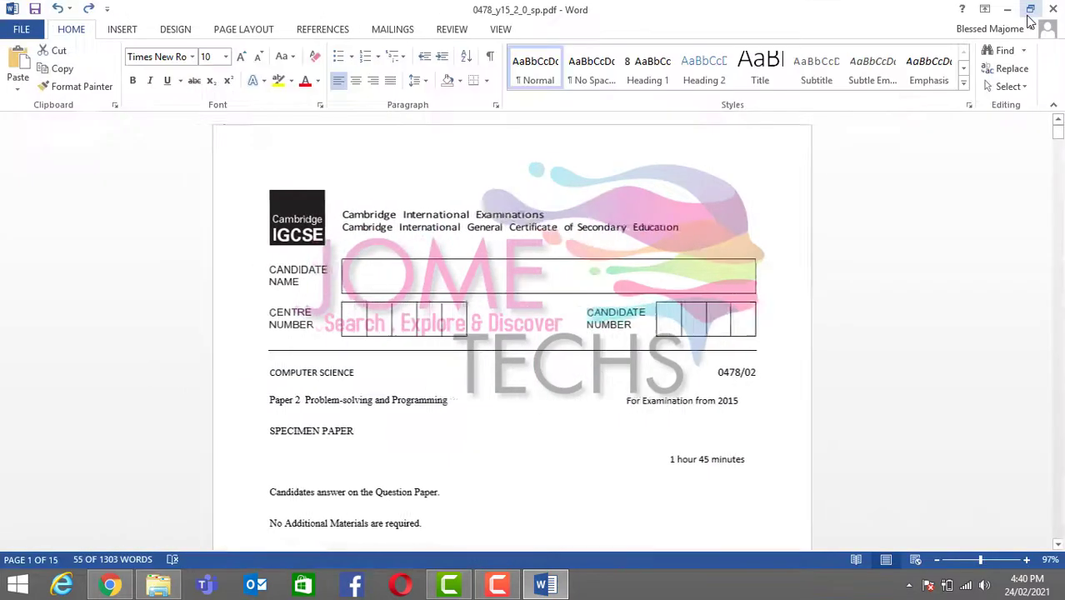
click(21, 30)
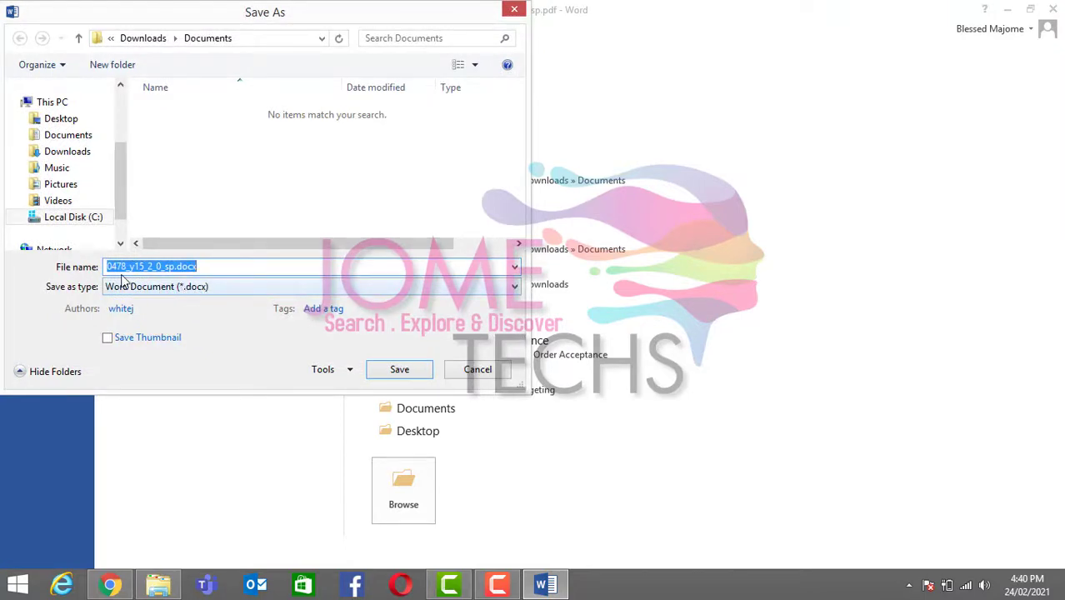
click(398, 372)
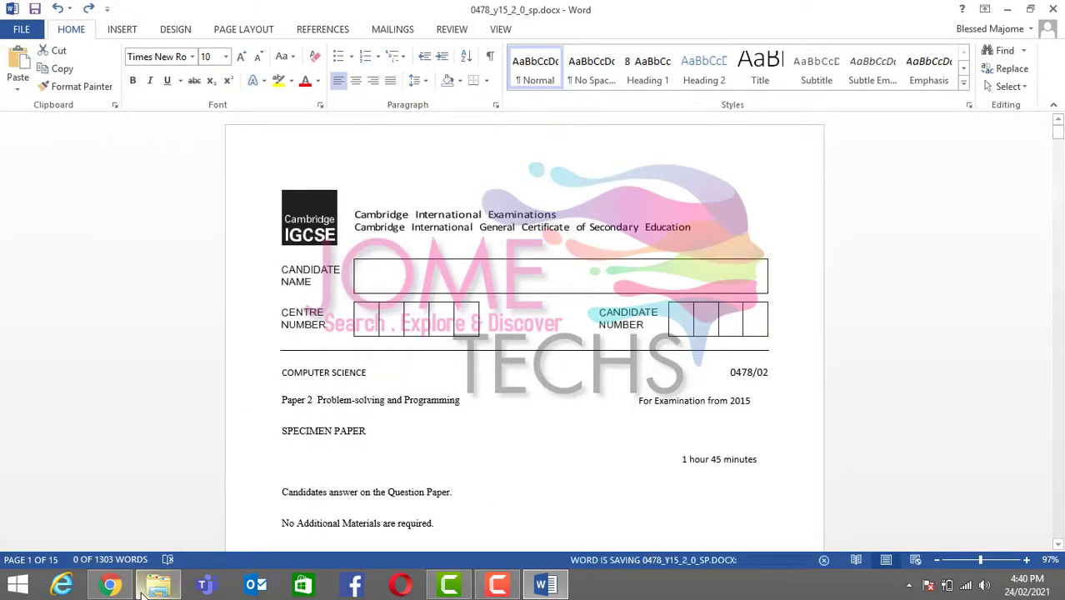
click(154, 588)
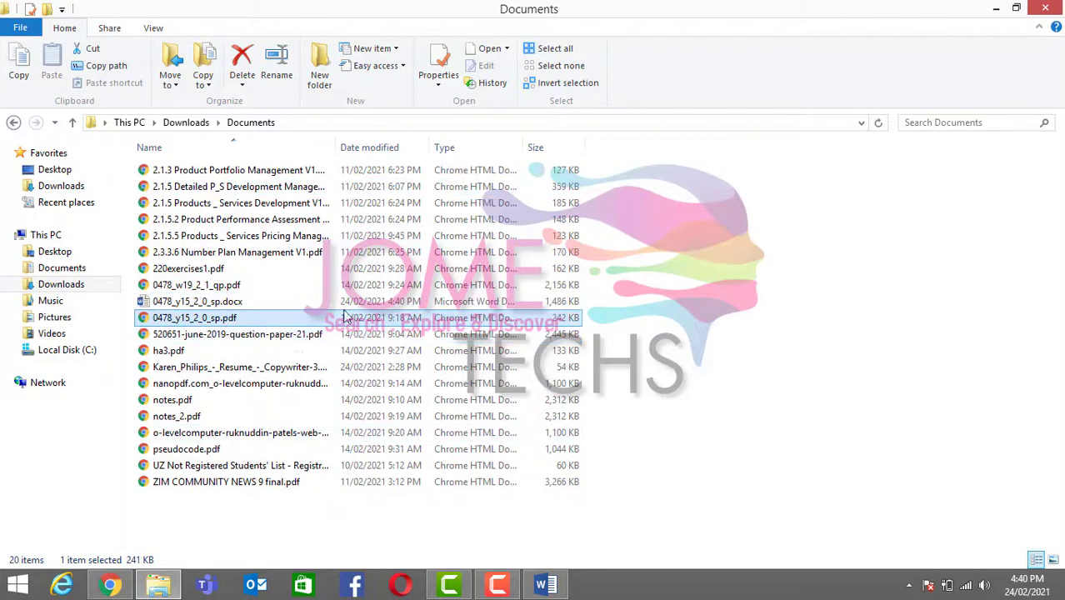
View ha3.pdf in a maximized Chrome window, then bring the Word exam paper back to front
double_click(235, 352)
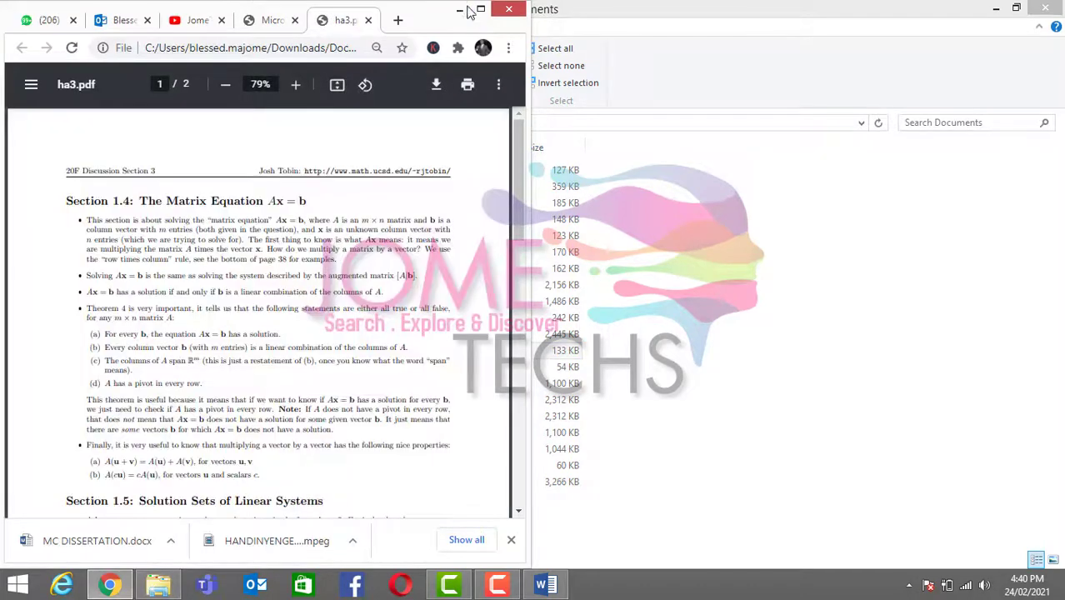
click(480, 9)
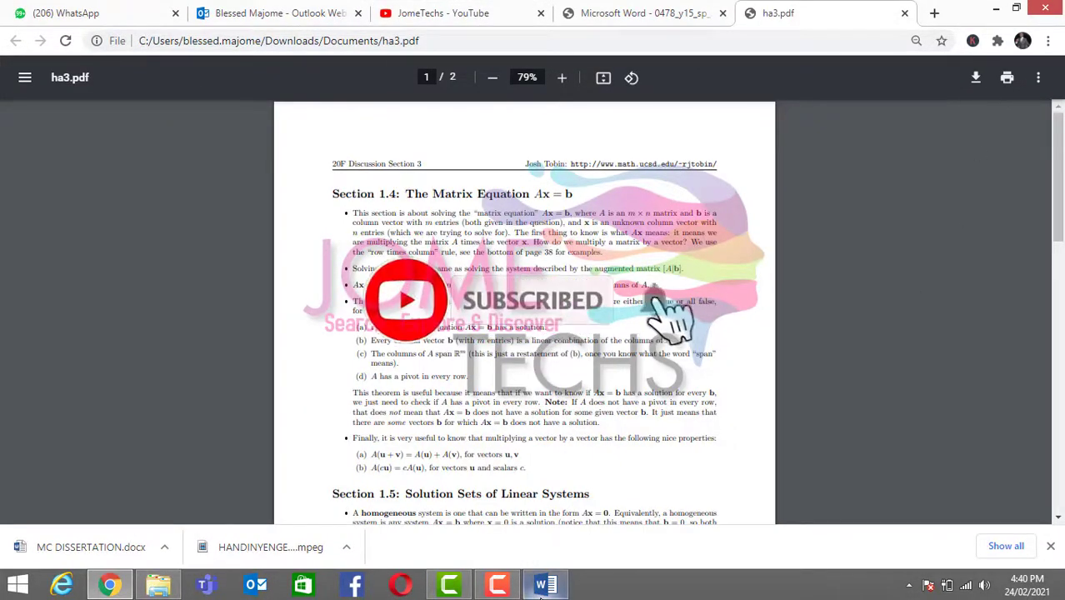
click(544, 586)
click(544, 585)
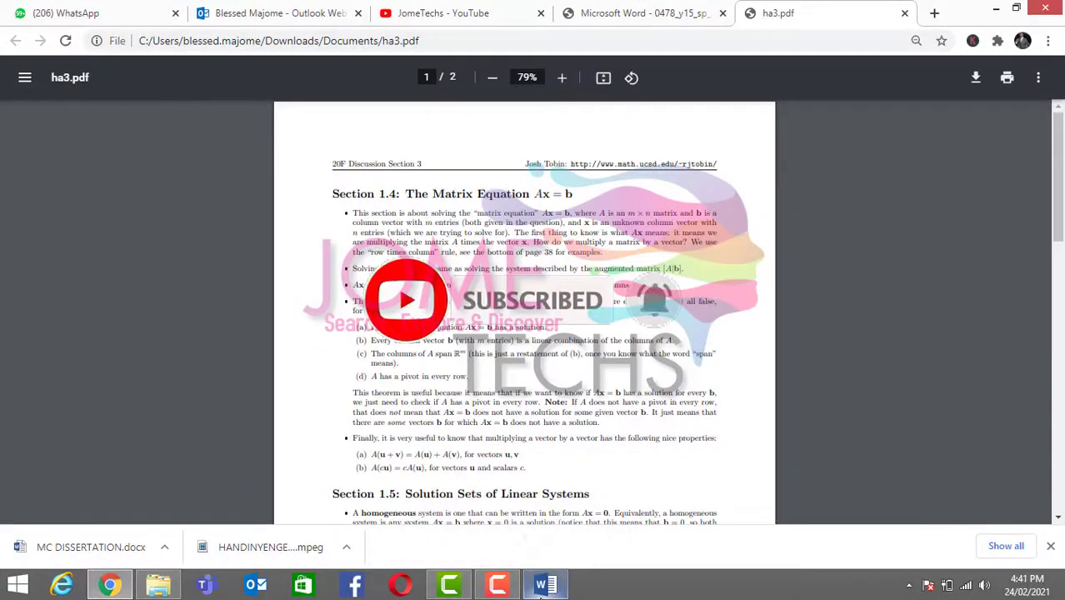
click(544, 586)
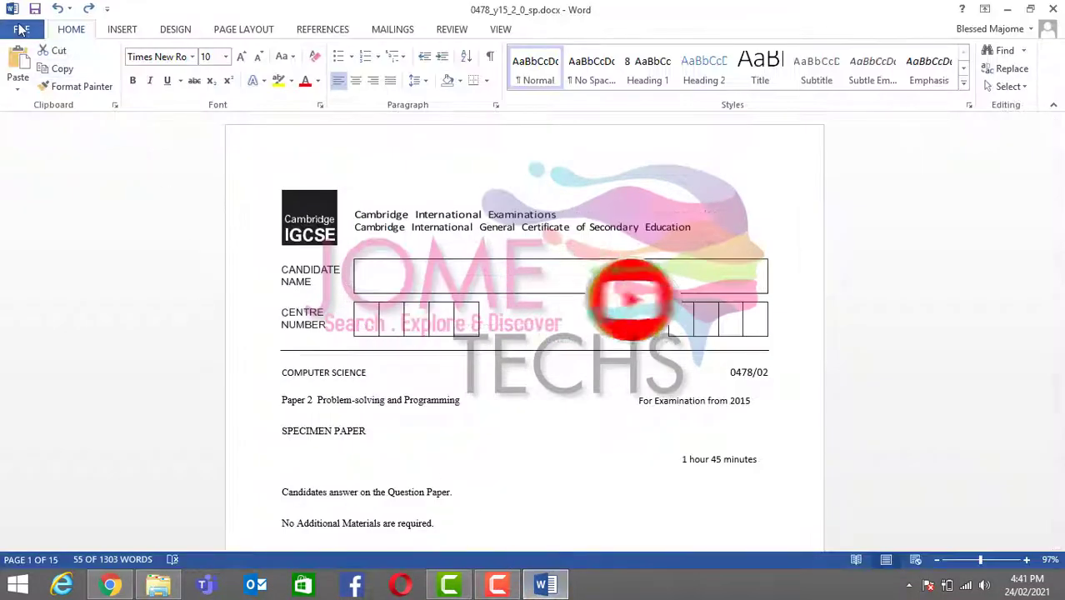
Go to FILE > New in Word and drag ha3.pdf from File Explorer into it
click(20, 28)
click(27, 96)
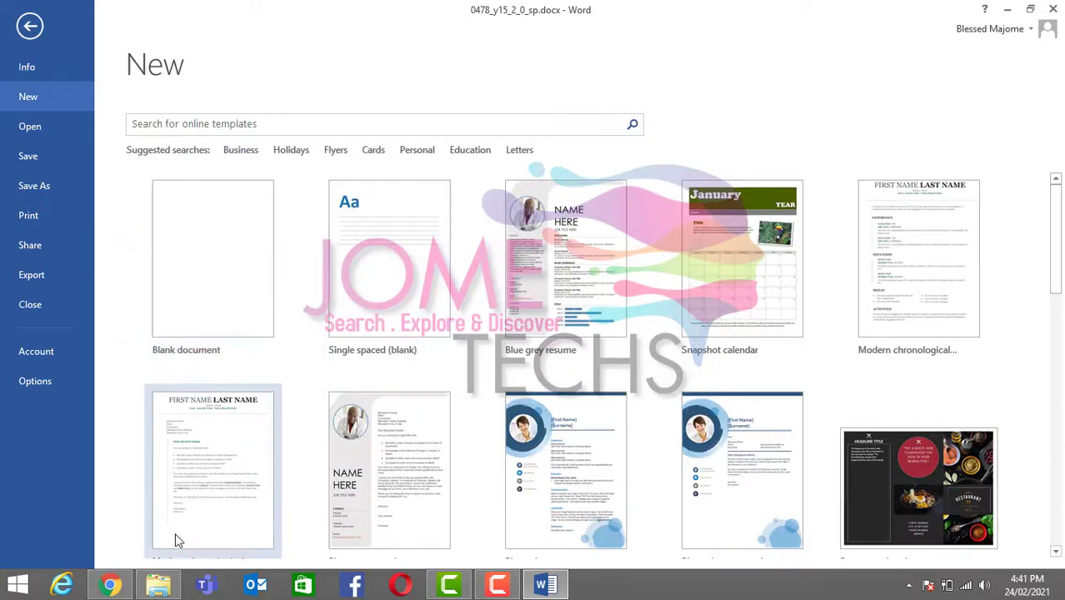
click(158, 585)
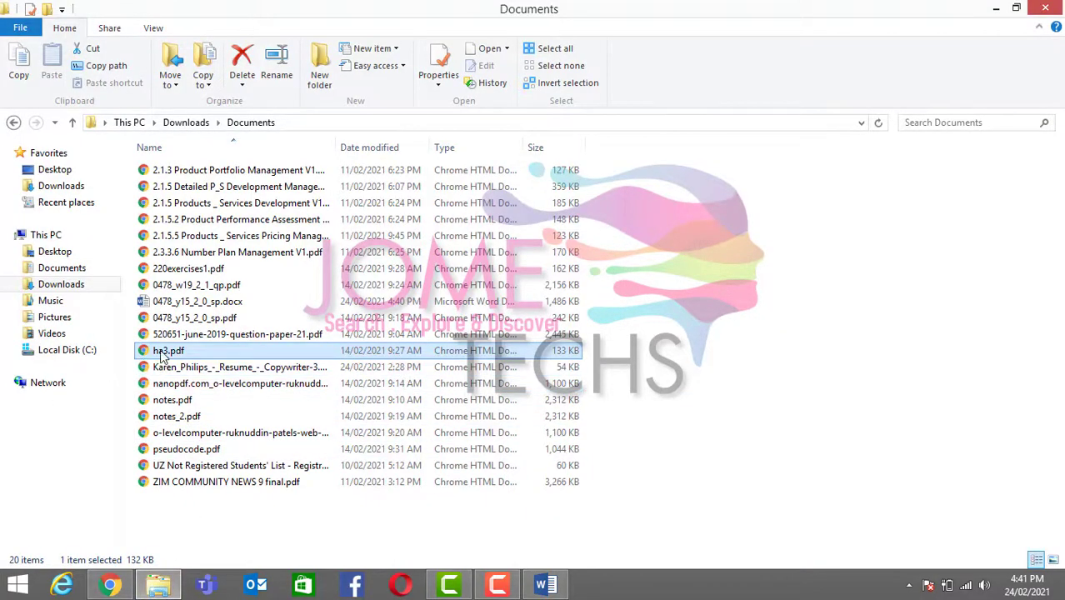
drag(163, 357, 252, 231)
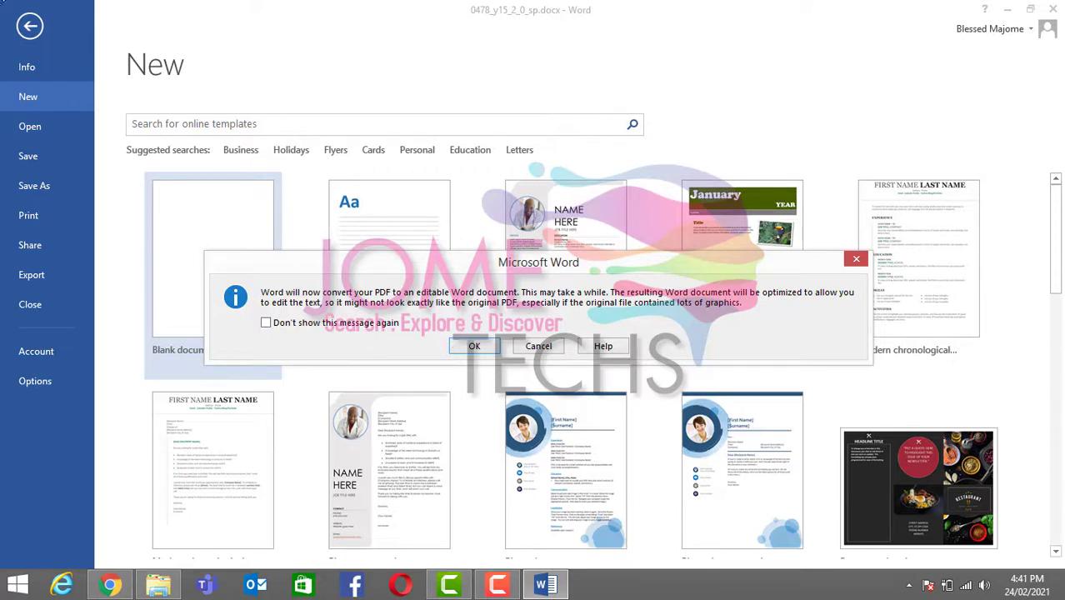
Confirm converting ha3.pdf, dock it right of Chrome's original, and compare the opening heading text
click(482, 346)
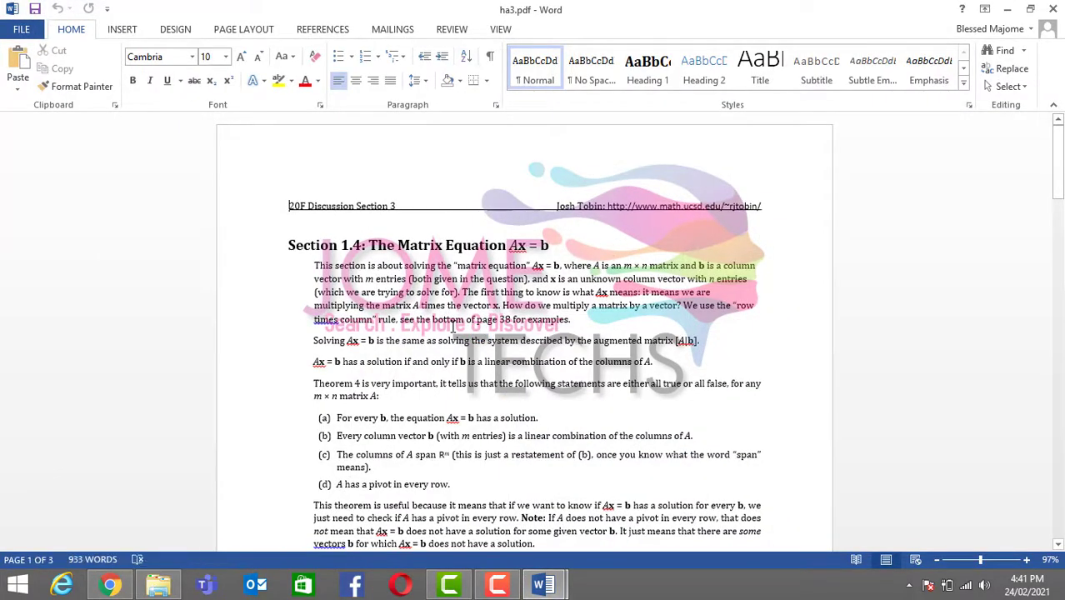
key(super+Right)
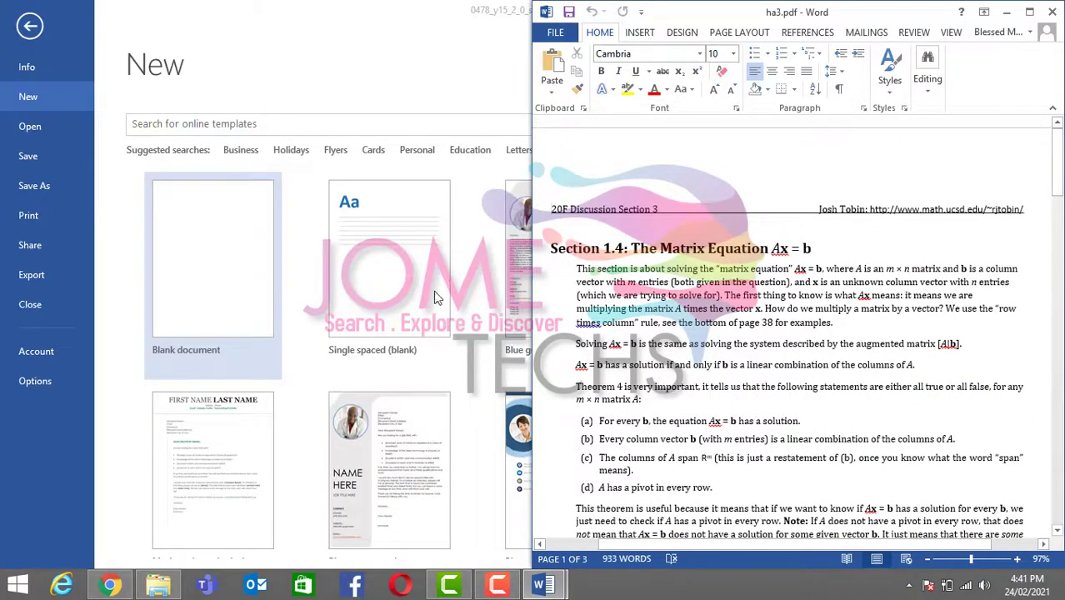
click(109, 585)
key(super+Left)
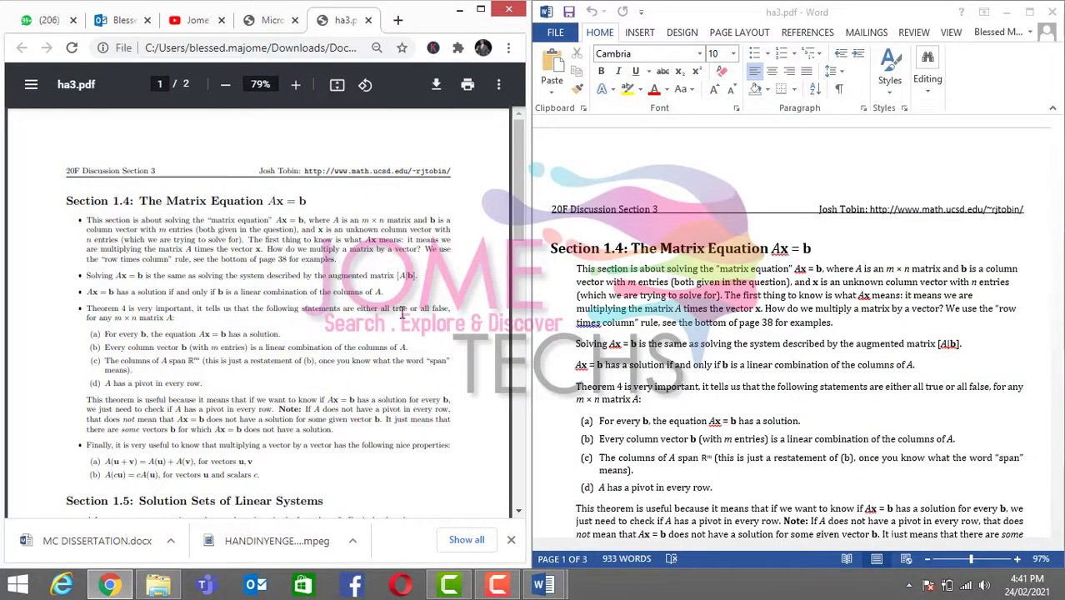
click(702, 332)
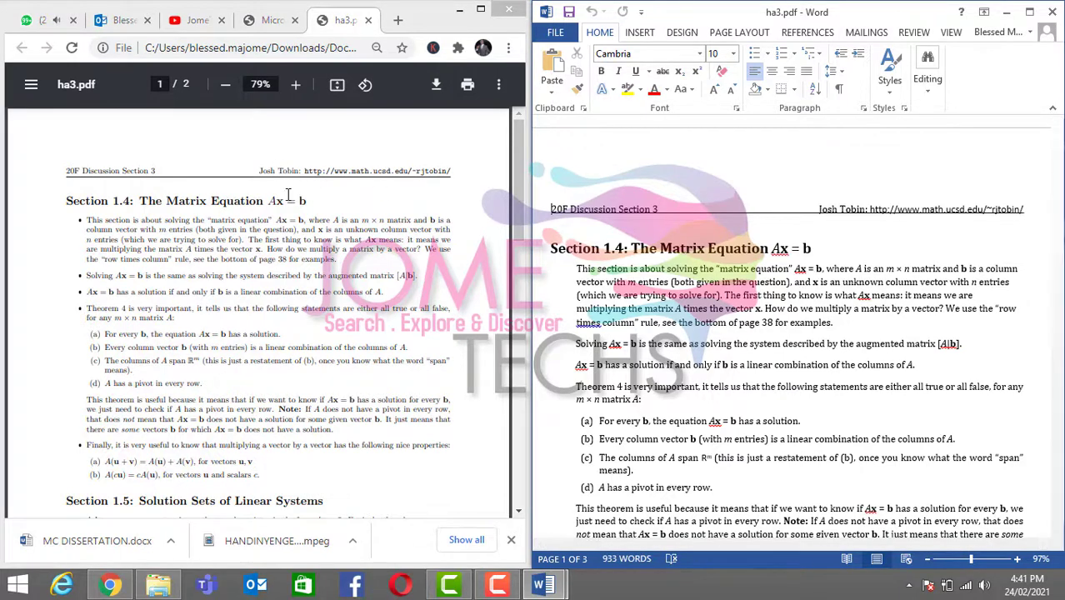
drag(305, 201, 245, 322)
click(837, 248)
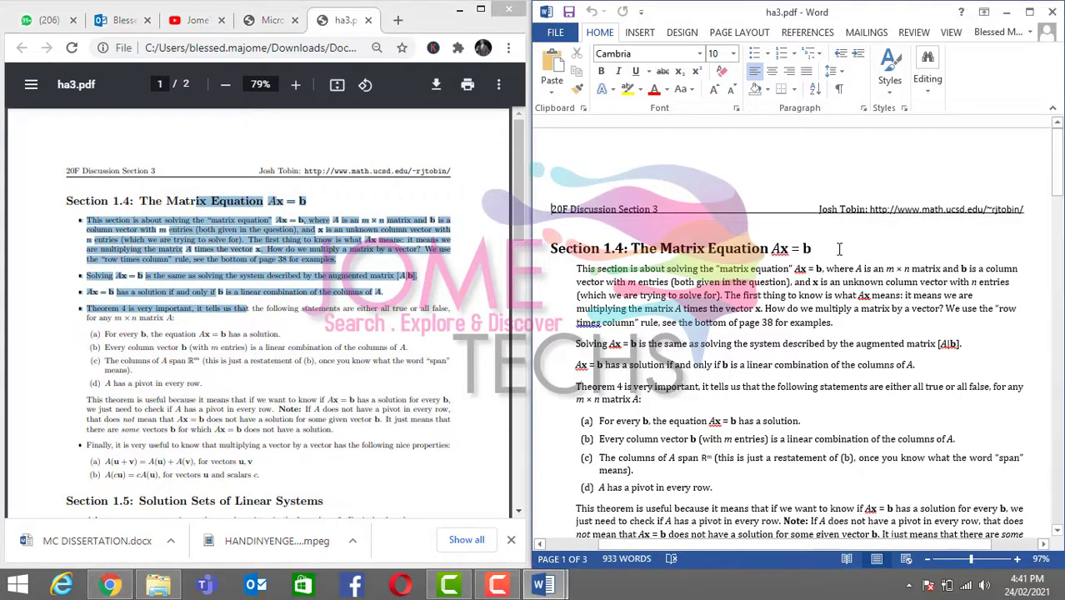
Change the final 'b' in the heading equation to 'c'
key(BackSpace)
text(c)
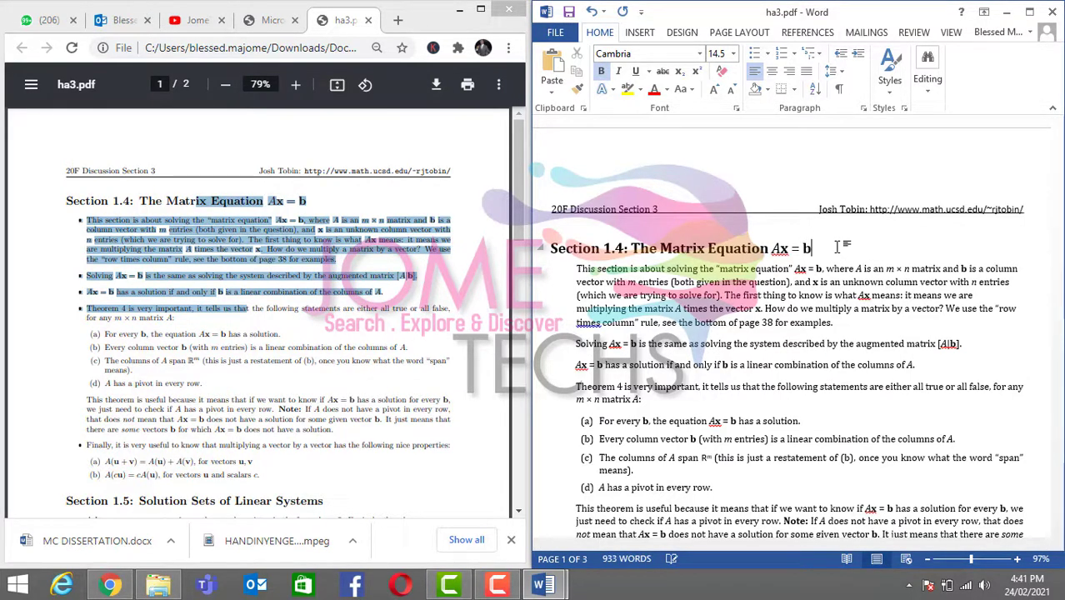
click(838, 248)
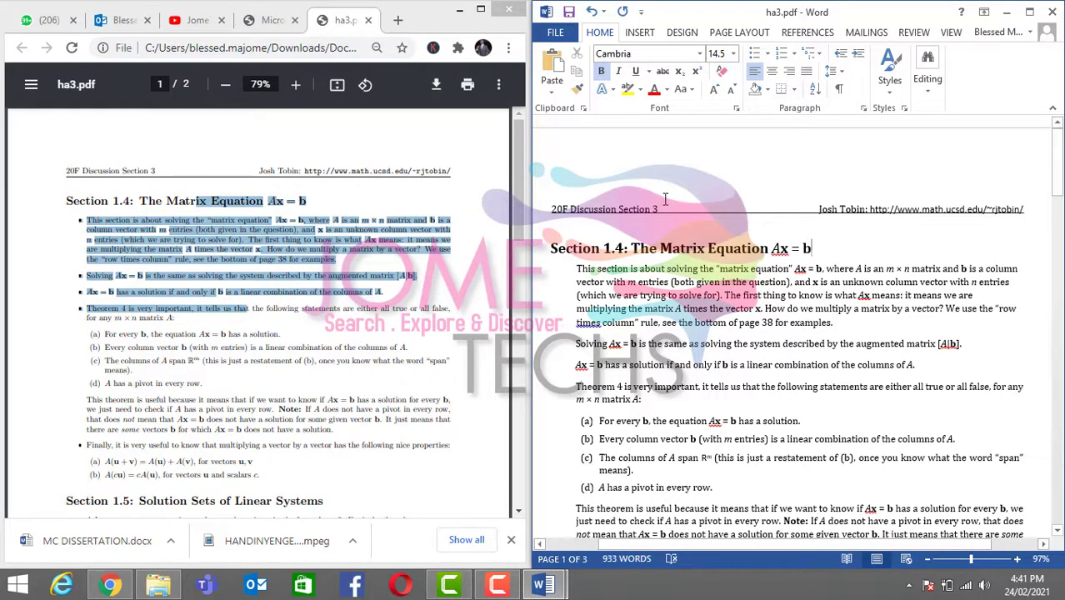
Replace 'math.' in the header web address with 'jometechs.com'
drag(660, 210, 551, 210)
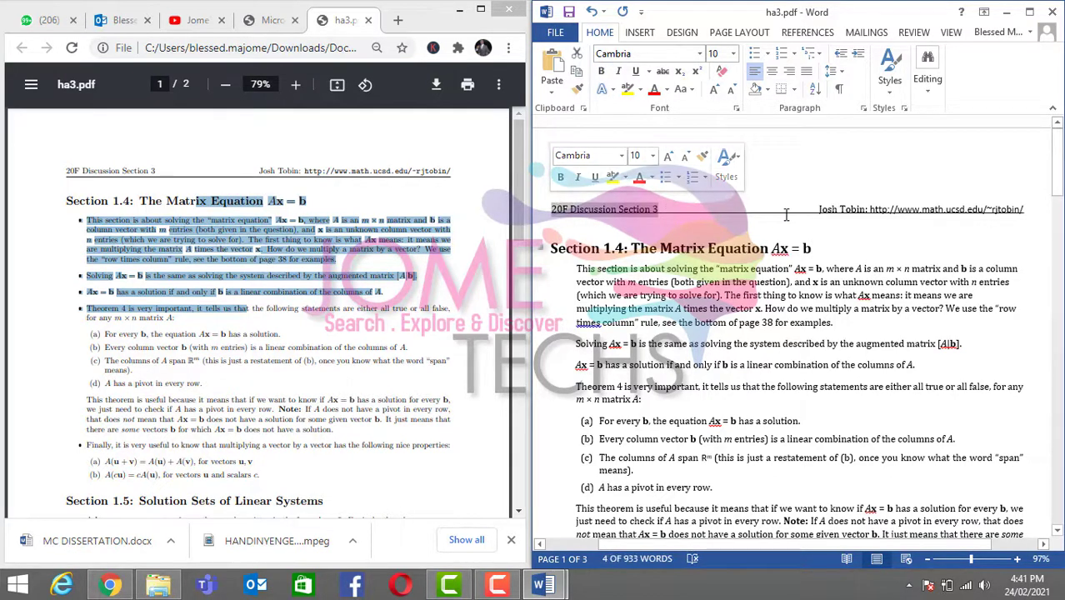
click(838, 209)
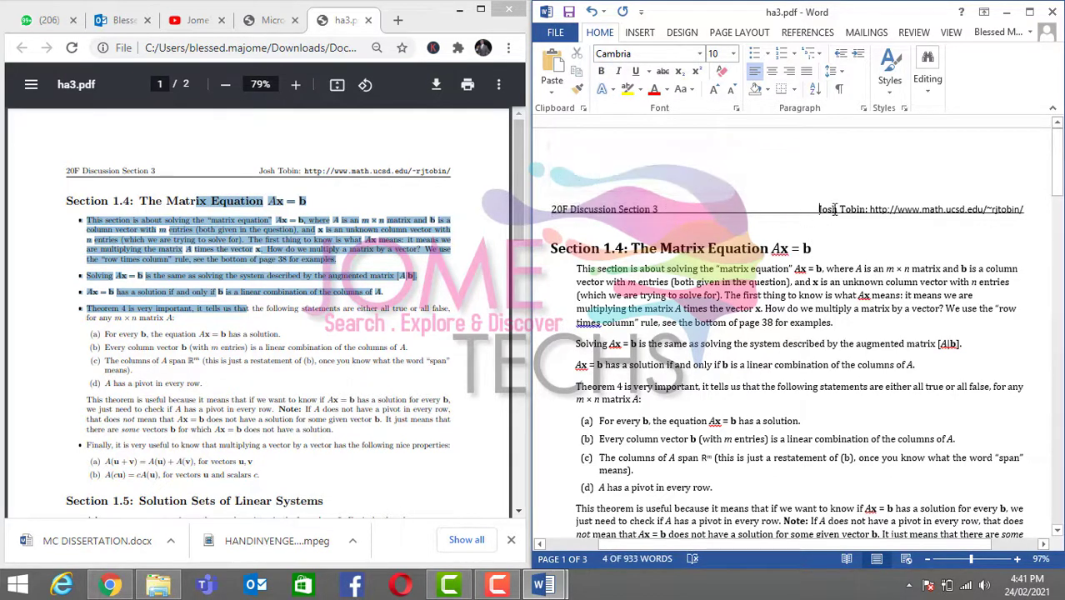
click(944, 209)
key(BackSpace)
key(BackSpace)
key(BackSpace)
key(BackSpace)
key(BackSpace)
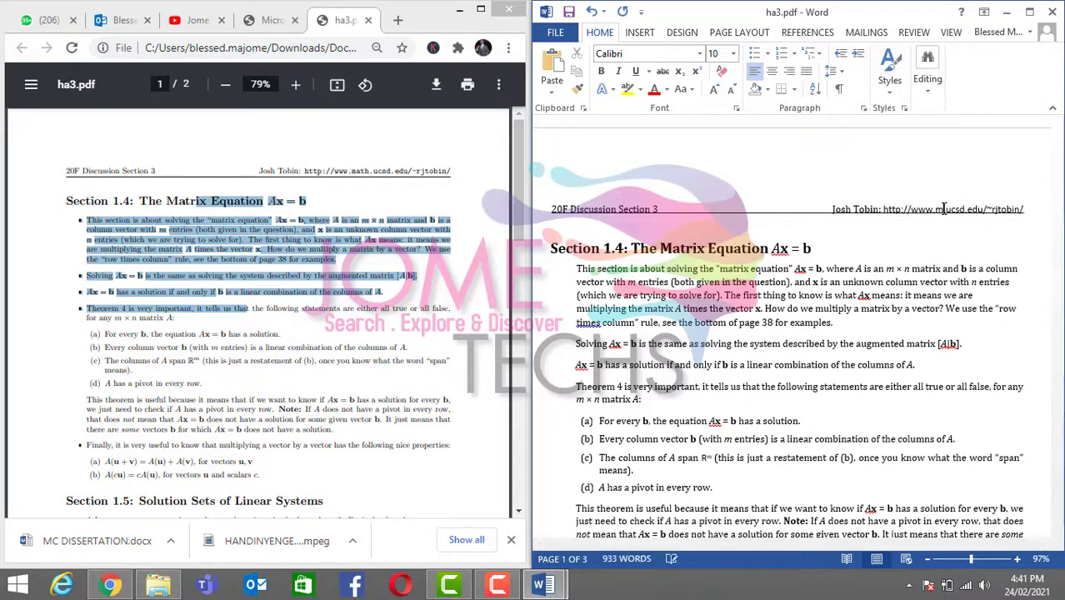
text(jome.)
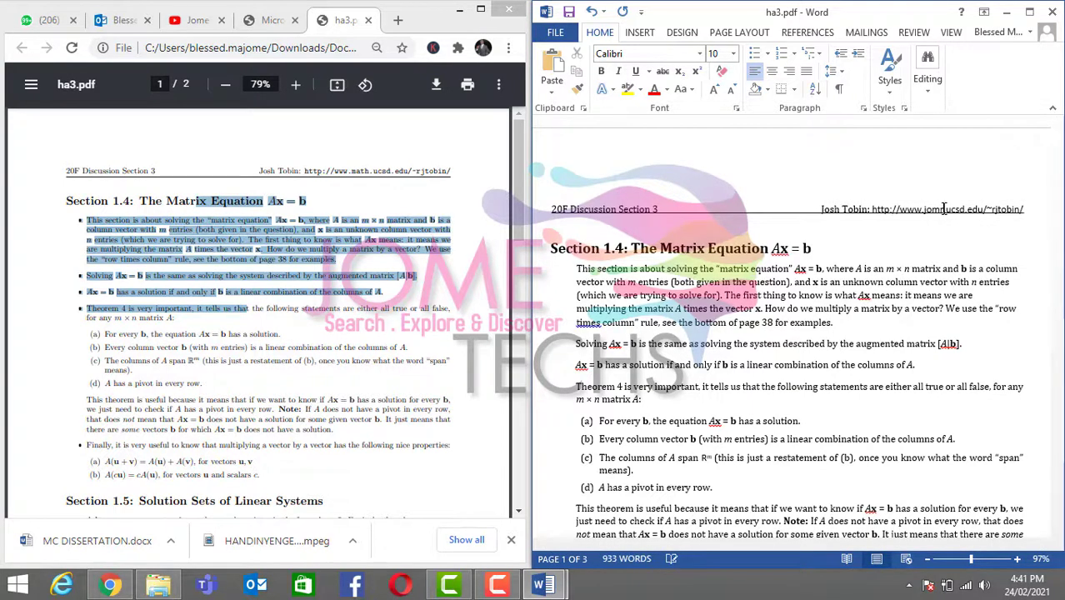
text(techs)
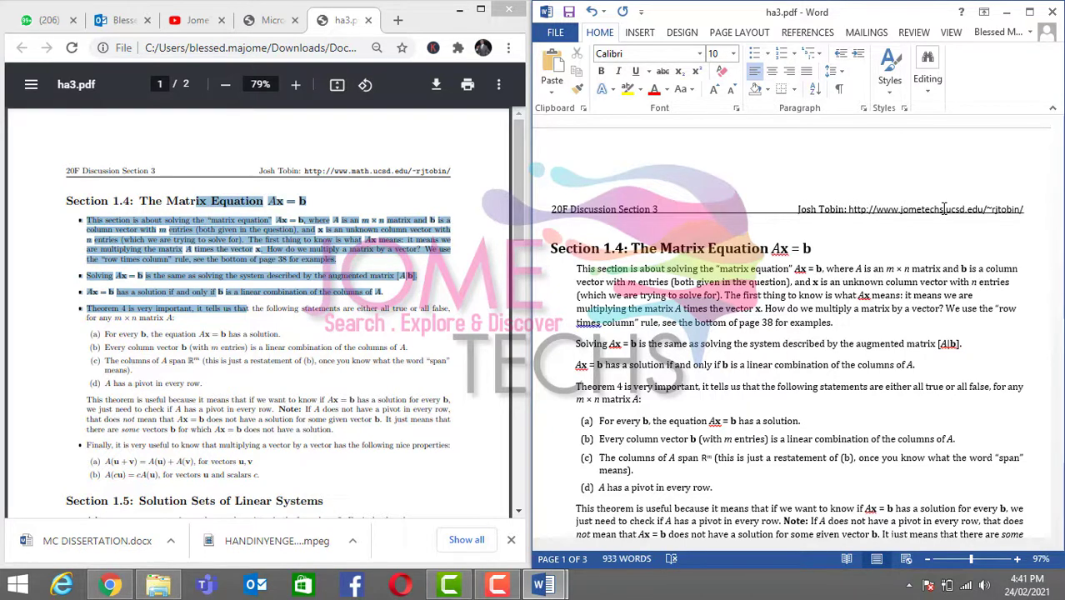
text(.com)
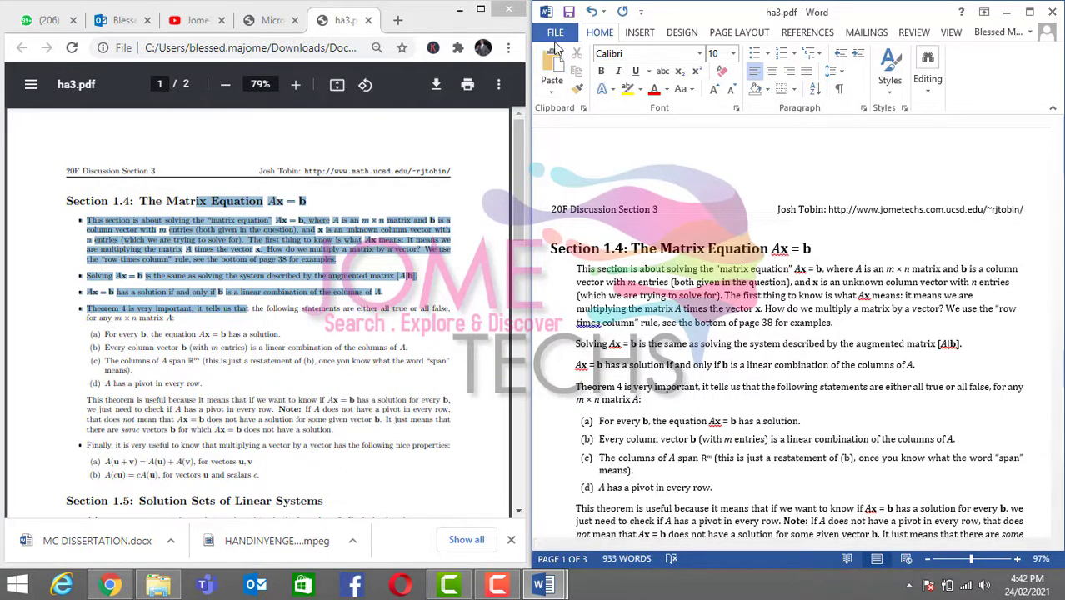
Save the notes as ha3.docx in Documents, then switch to File Explorer
click(553, 41)
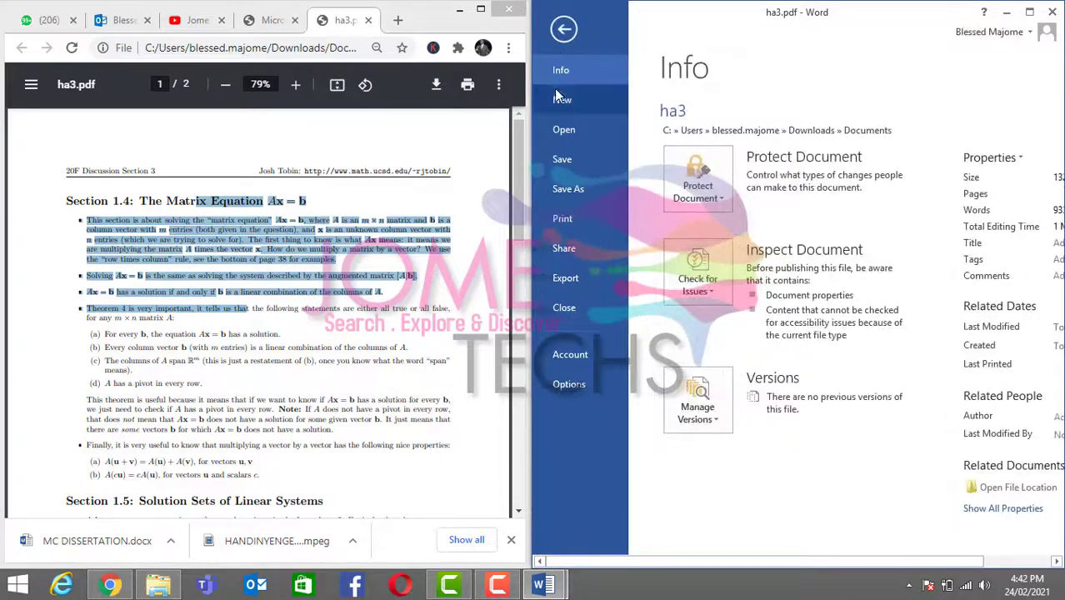
click(572, 193)
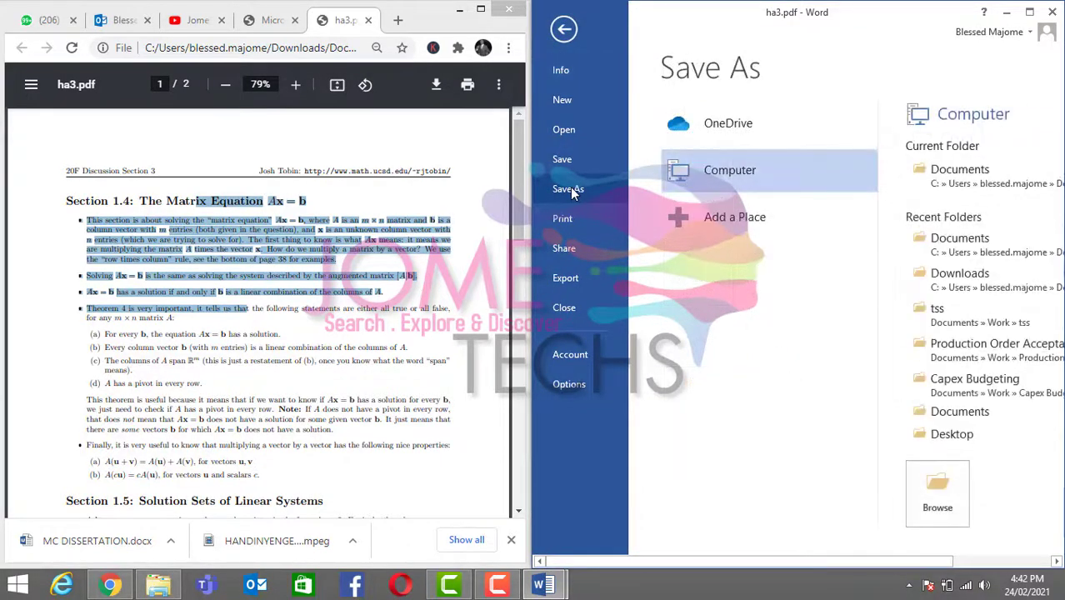
click(941, 171)
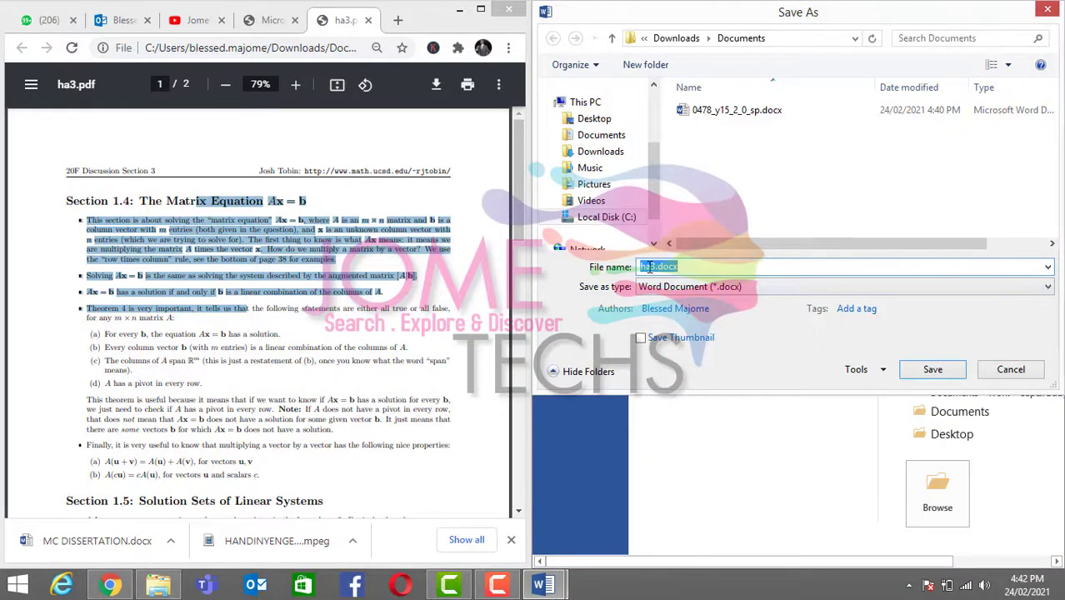
click(913, 374)
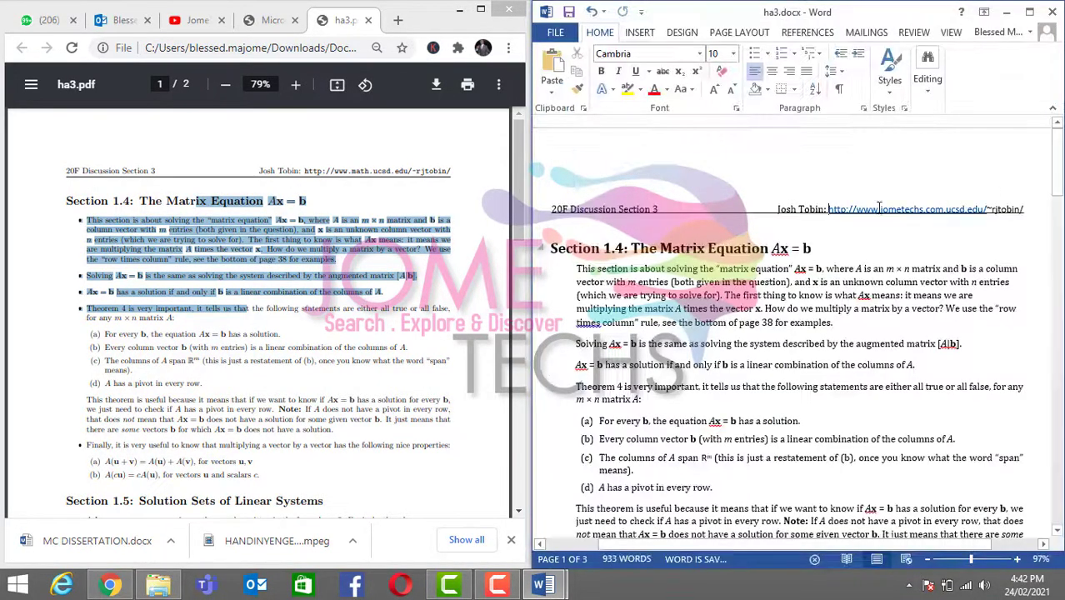
click(161, 588)
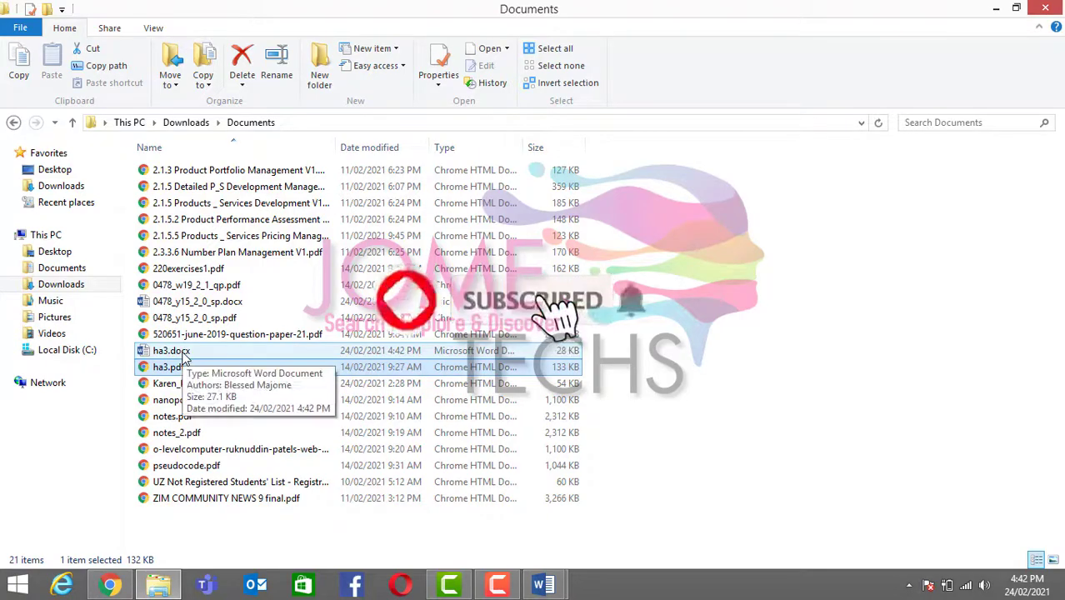
Close both Word windows, saving ha3.docx, then reopen 0478_y15_2_0_sp.docx maximized
mouse_move(542, 586)
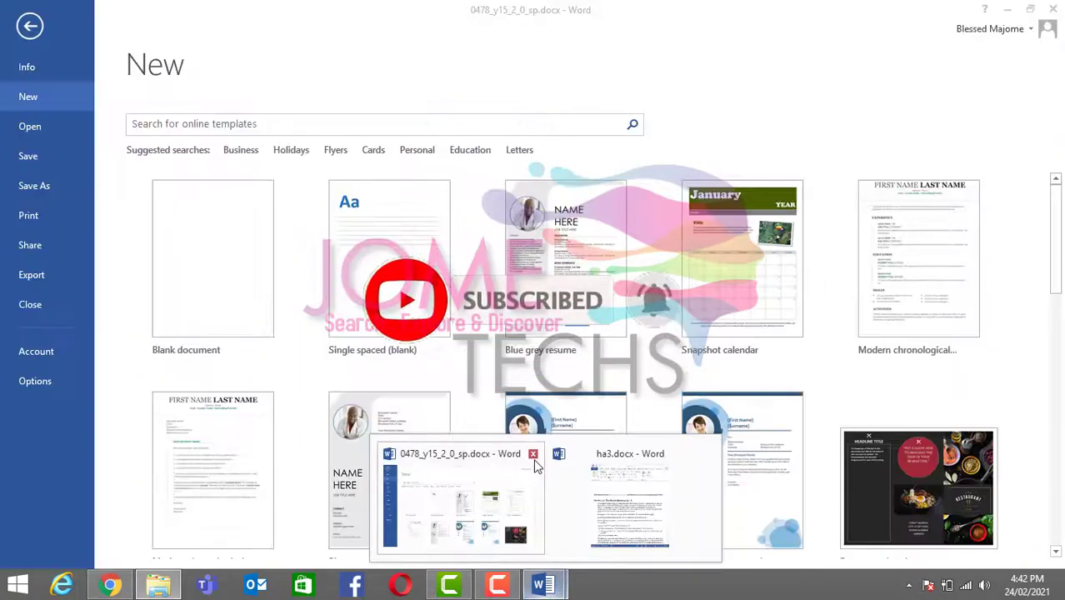
click(533, 454)
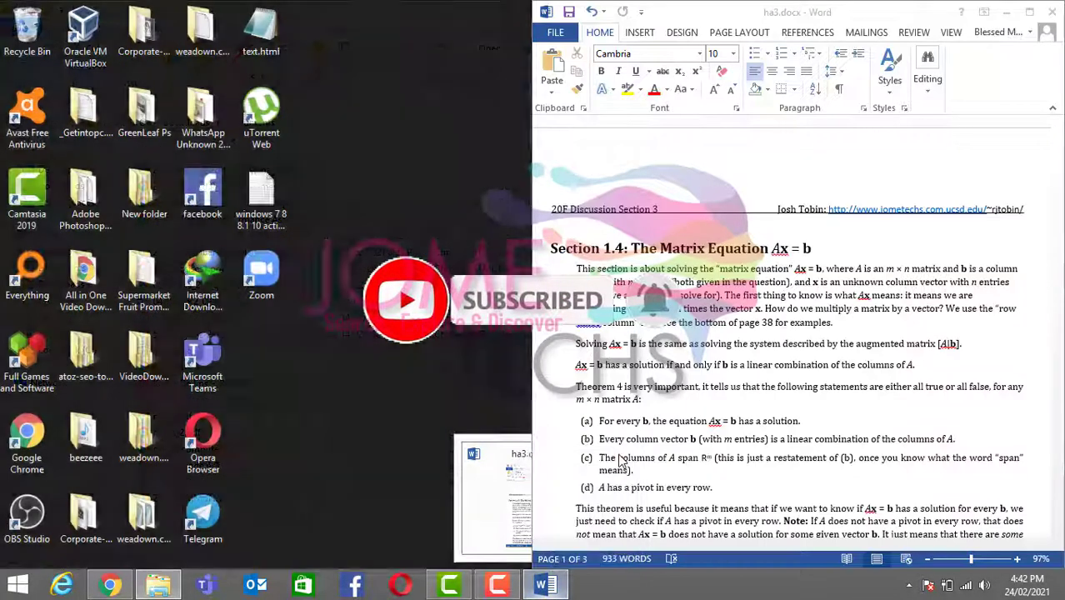
click(619, 459)
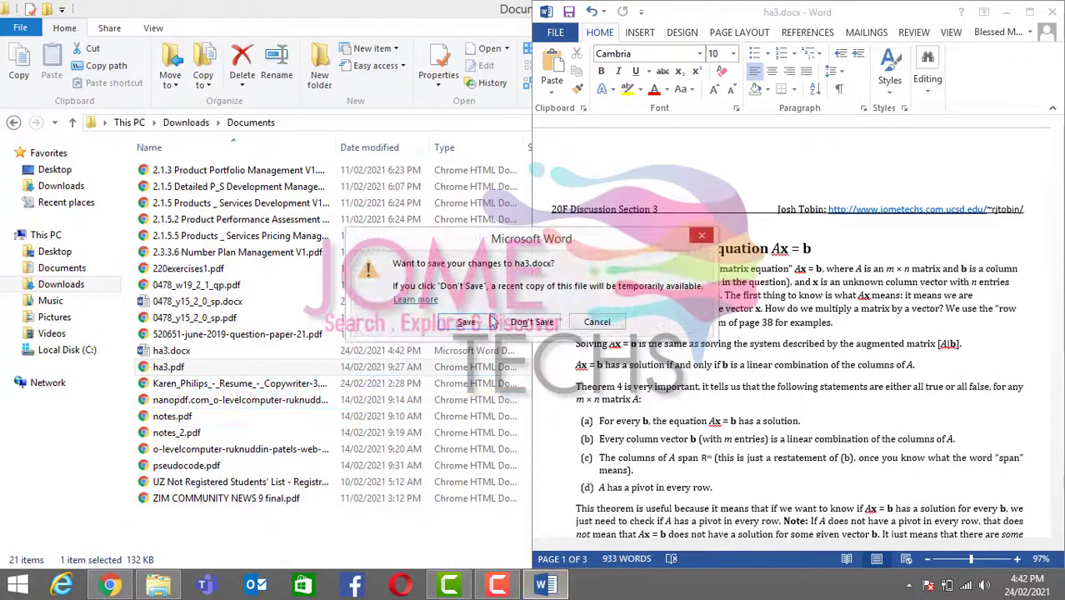
click(467, 322)
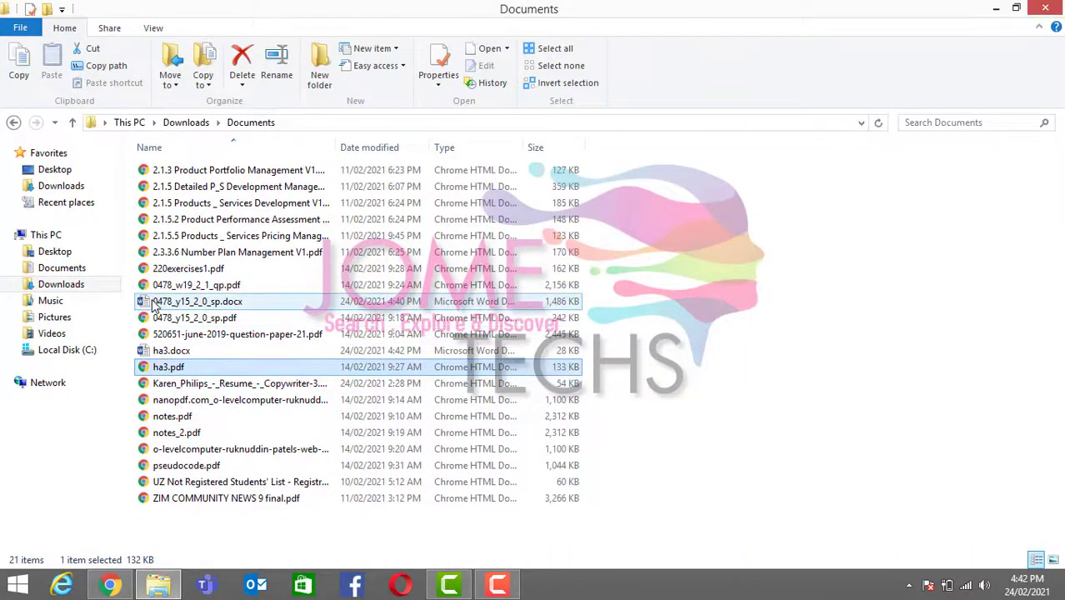
double_click(176, 302)
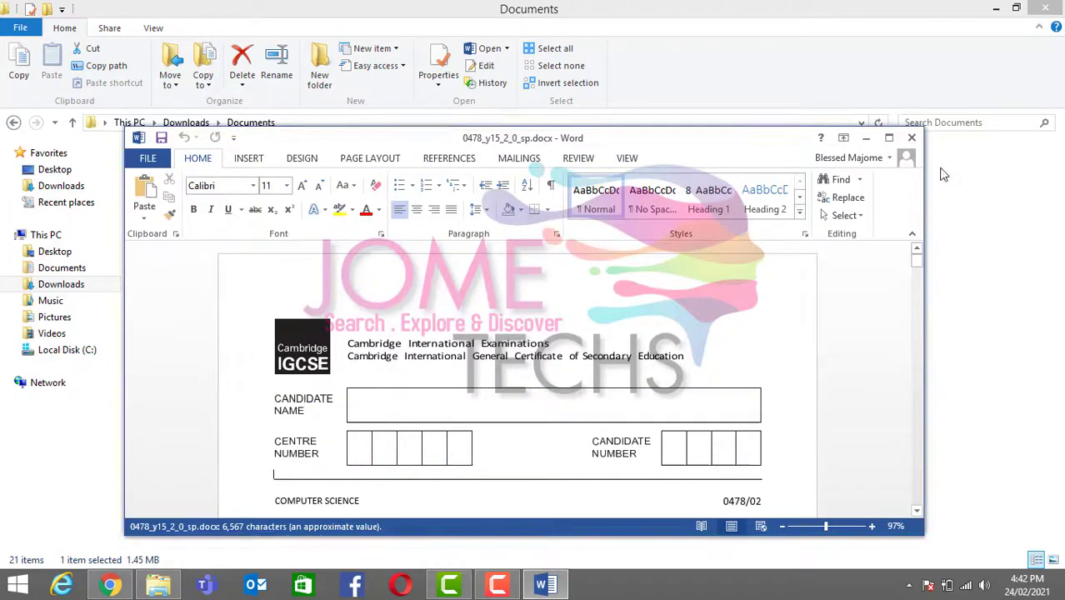
click(889, 138)
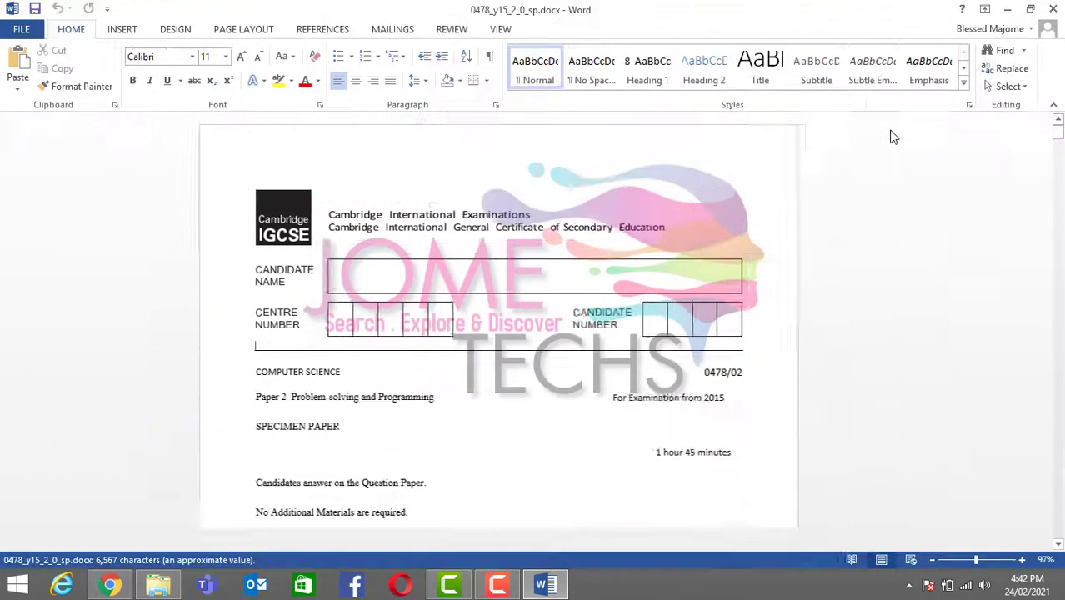
On page 2, change question 1(a)(i)'s mark to [2], then save the exam paper
drag(1058, 134, 1054, 171)
click(770, 489)
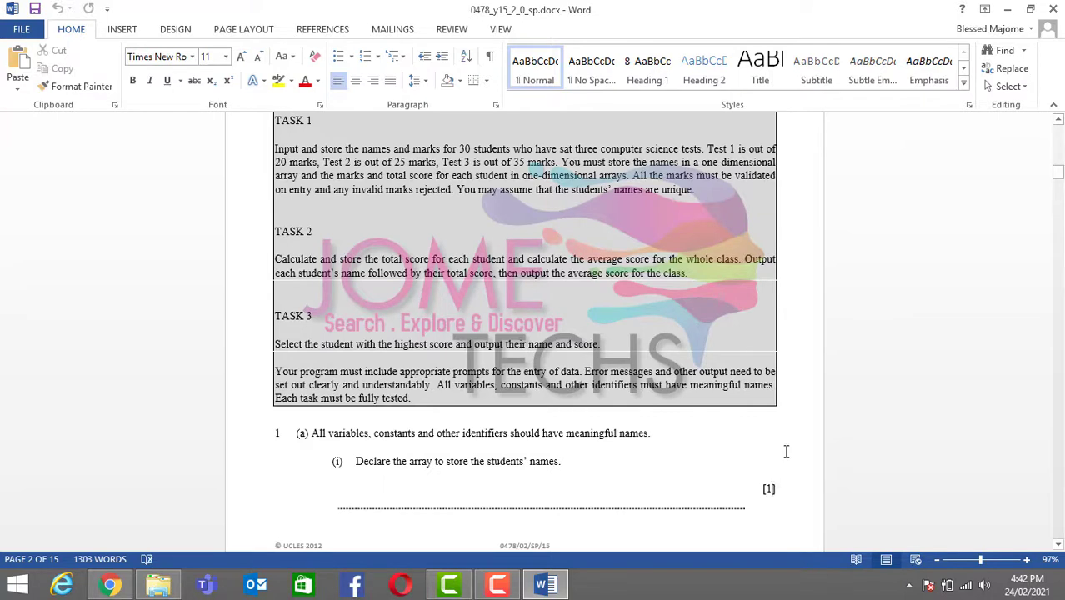
text(2)
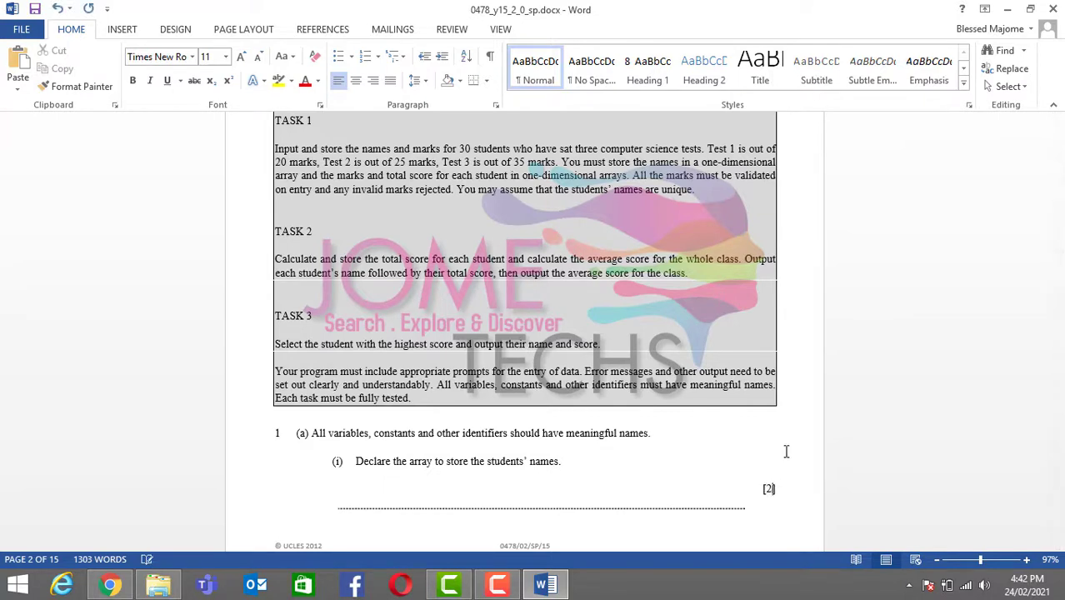
click(37, 8)
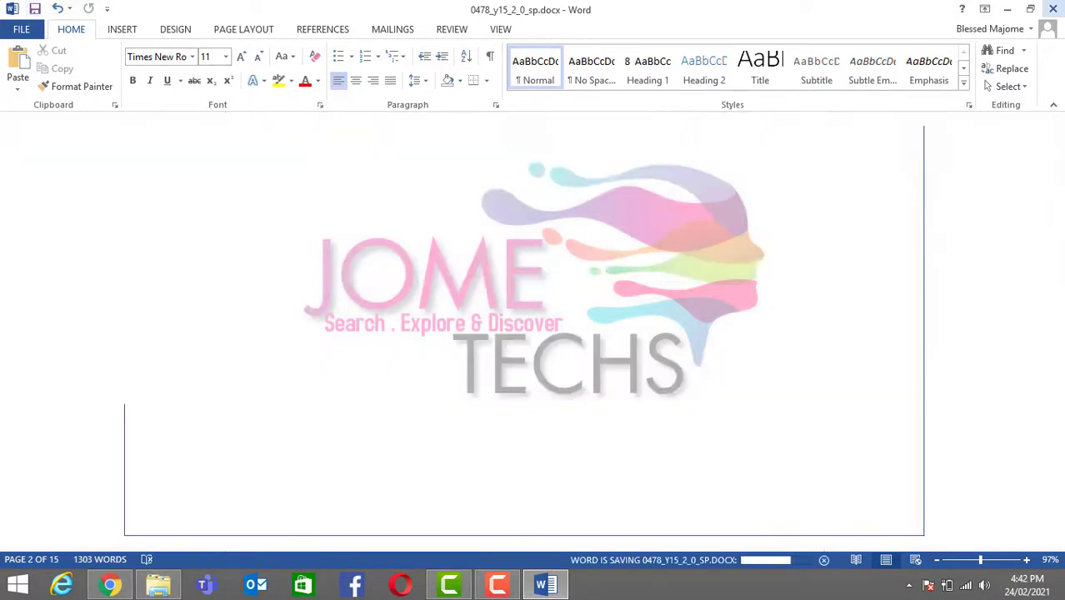